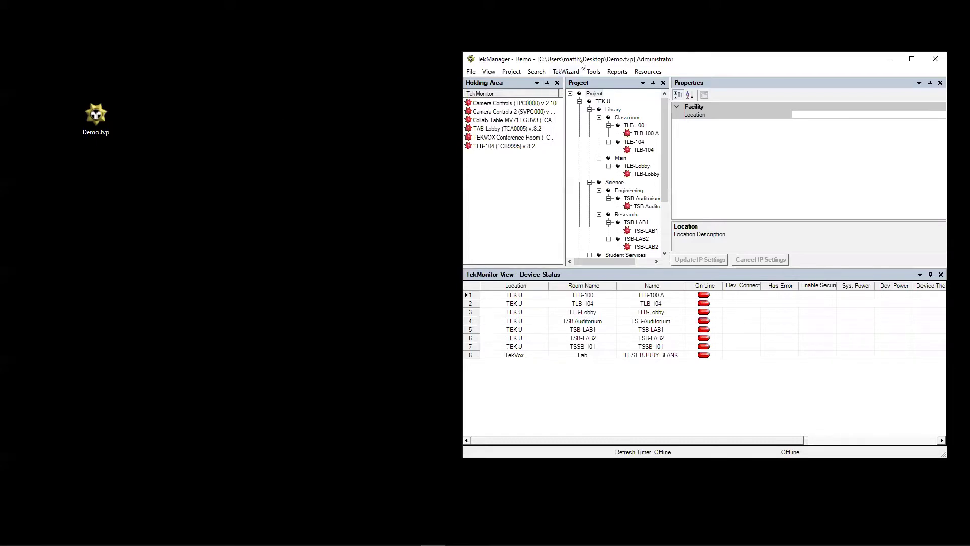
# Step: Move the TekManager window left and maximize it to fill the screen
pyautogui.moveTo(488, 61); pyautogui.dragTo(397, 62)
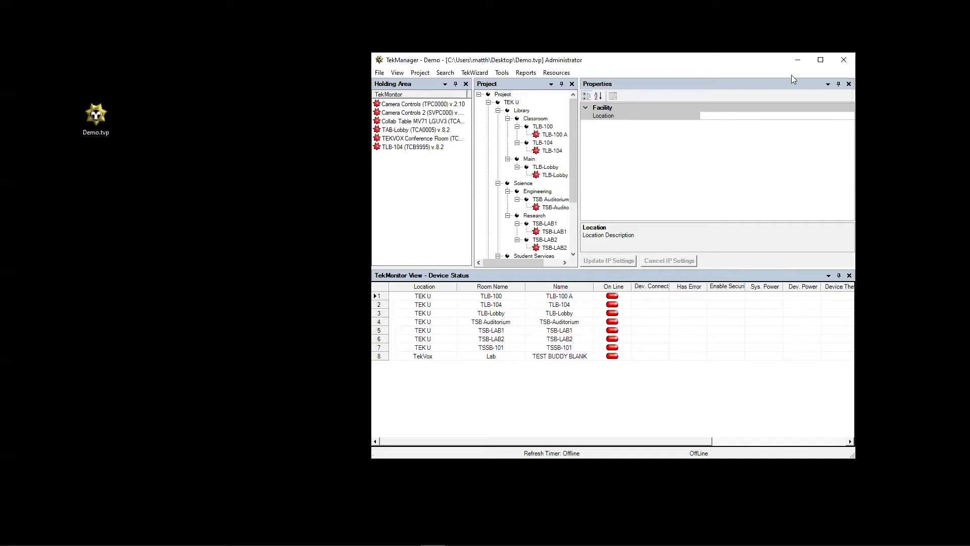
pyautogui.click(820, 61)
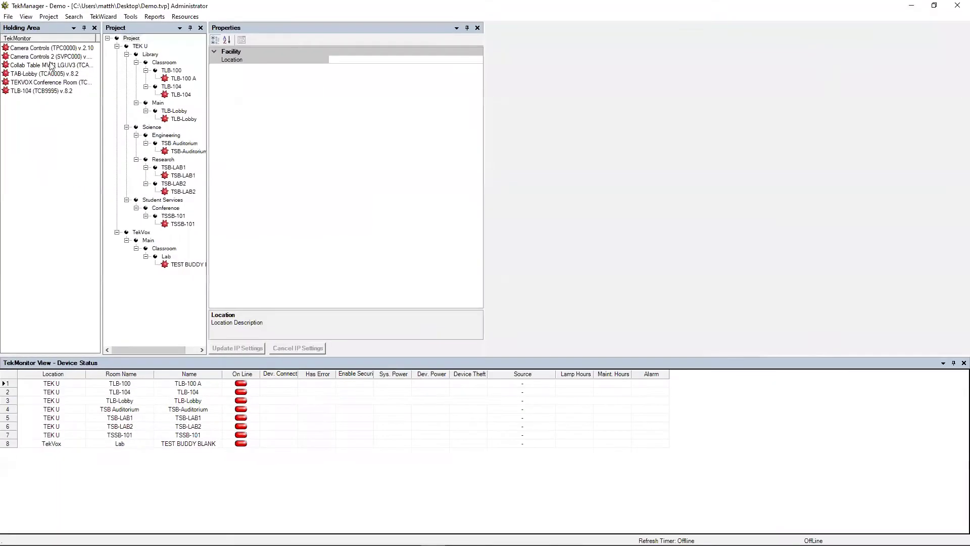
# Step: Restore the default panel layout with Restore Default View
pyautogui.click(10, 16)
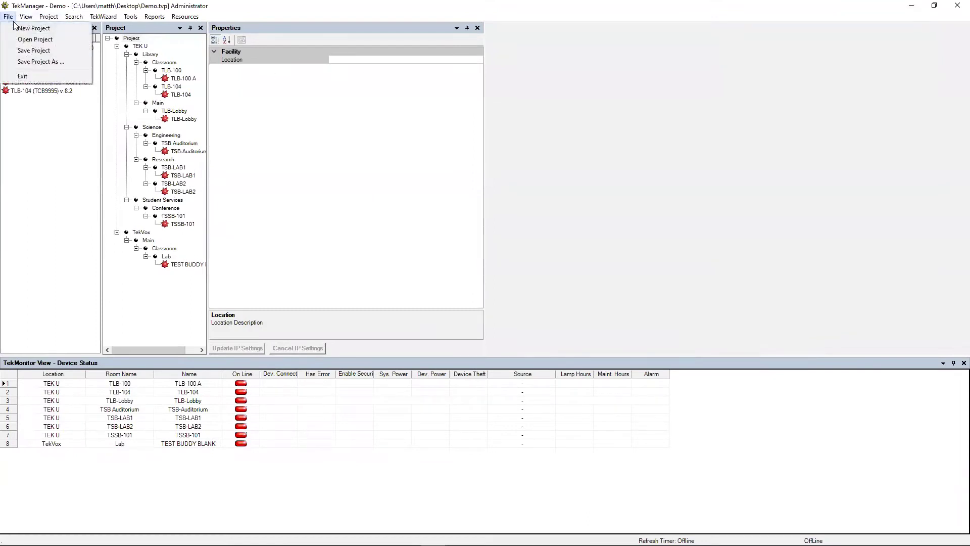
pyautogui.moveTo(28, 21)
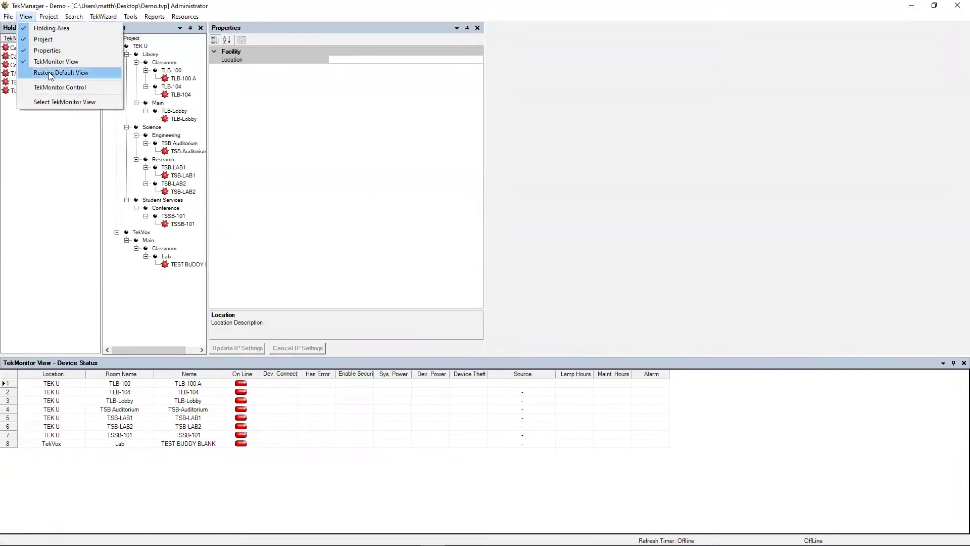
pyautogui.click(48, 73)
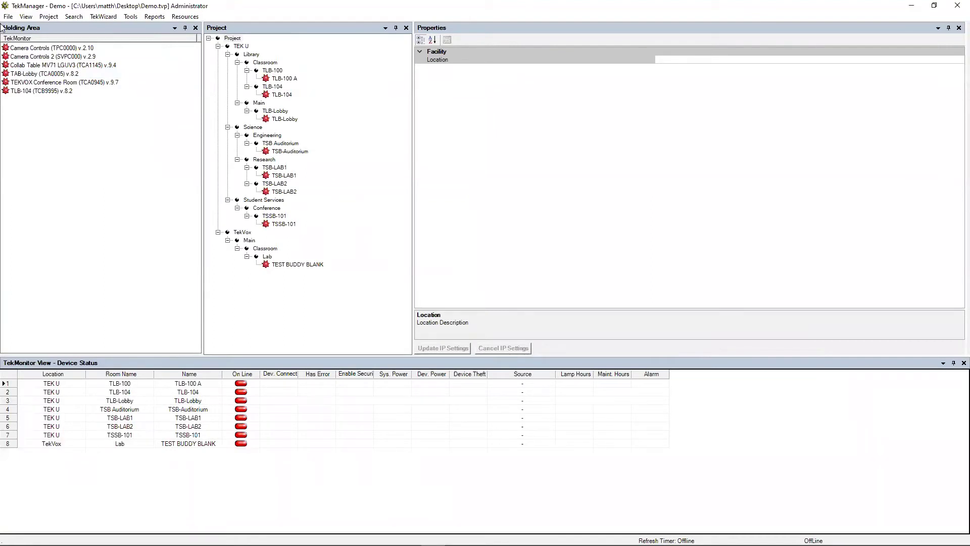
# Step: Start a new empty project from the File menu
pyautogui.click(9, 17)
pyautogui.click(10, 18)
pyautogui.click(10, 17)
pyautogui.click(18, 30)
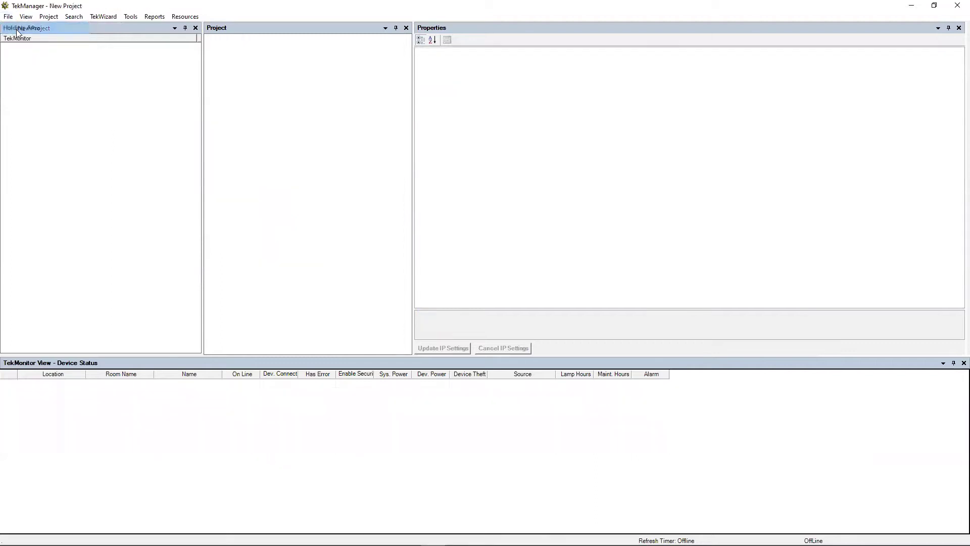
# Step: Open the project settings, name the project 'Training' and select the 192.169.10.1 range
pyautogui.click(46, 16)
pyautogui.click(54, 30)
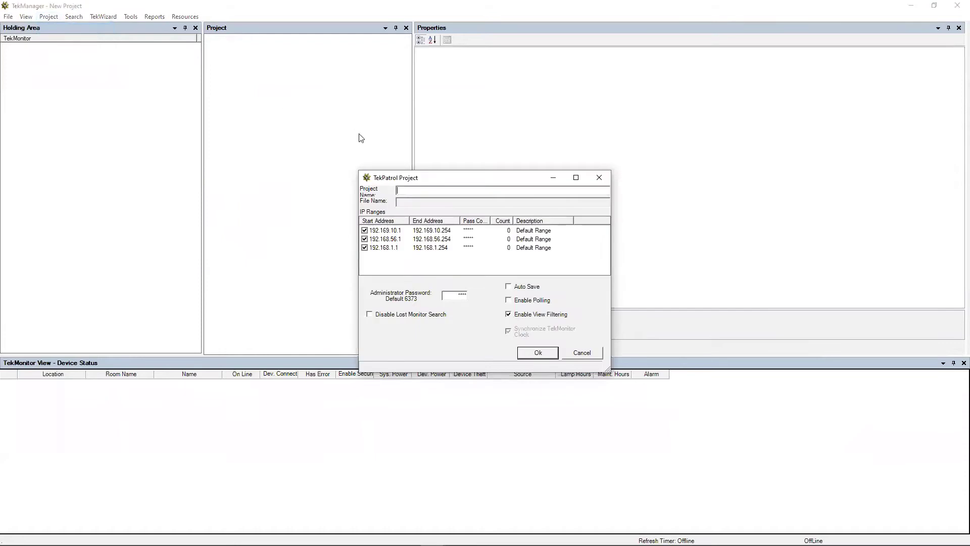
pyautogui.moveTo(418, 178); pyautogui.dragTo(367, 111)
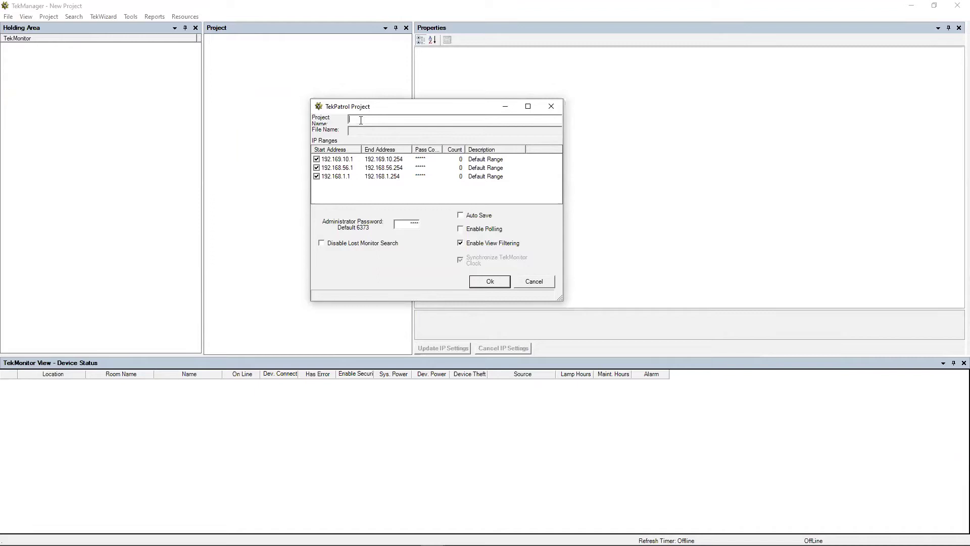
pyautogui.write('Training')
pyautogui.click(411, 160)
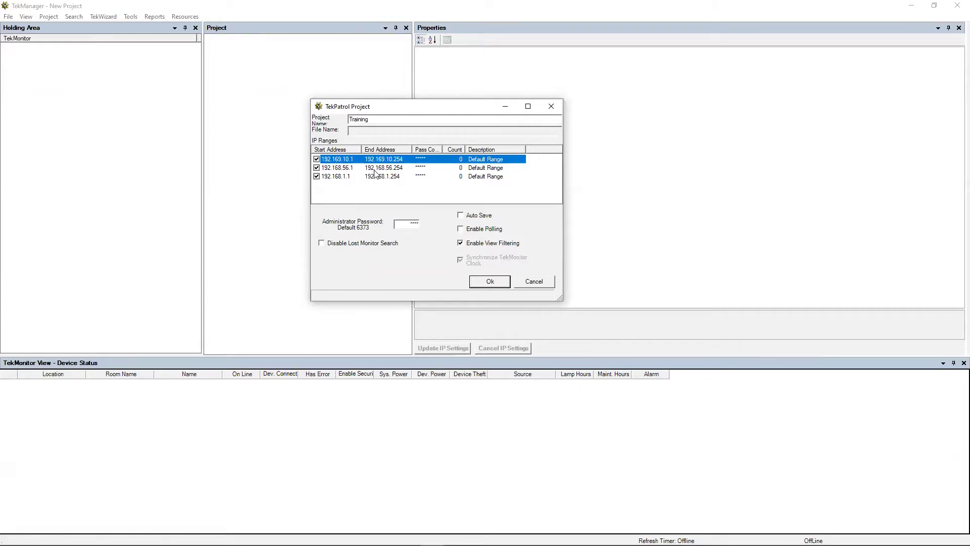
# Step: Remove the 192.169.10.1 and 192.168.56.1 IP ranges from the project
pyautogui.rightClick(397, 167)
pyautogui.click(422, 191)
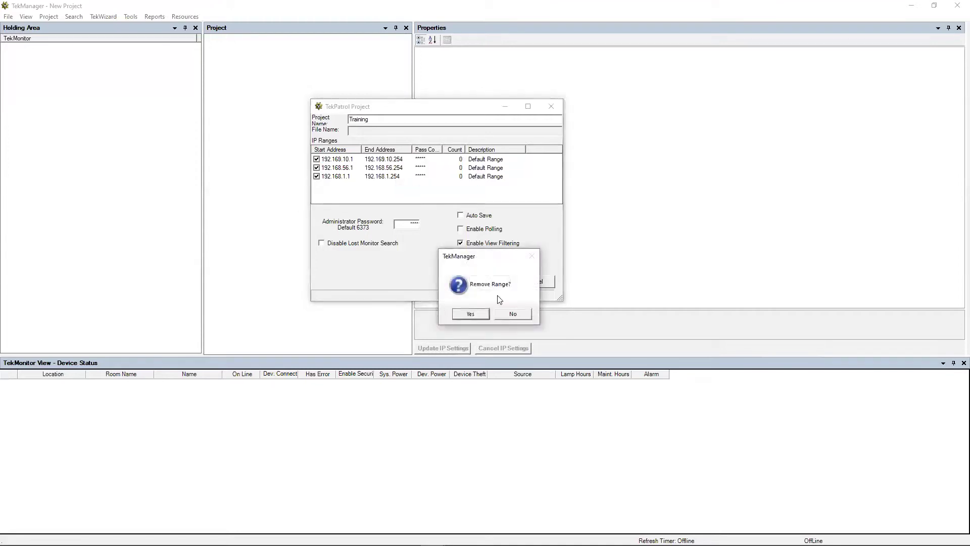
pyautogui.click(465, 314)
pyautogui.rightClick(389, 159)
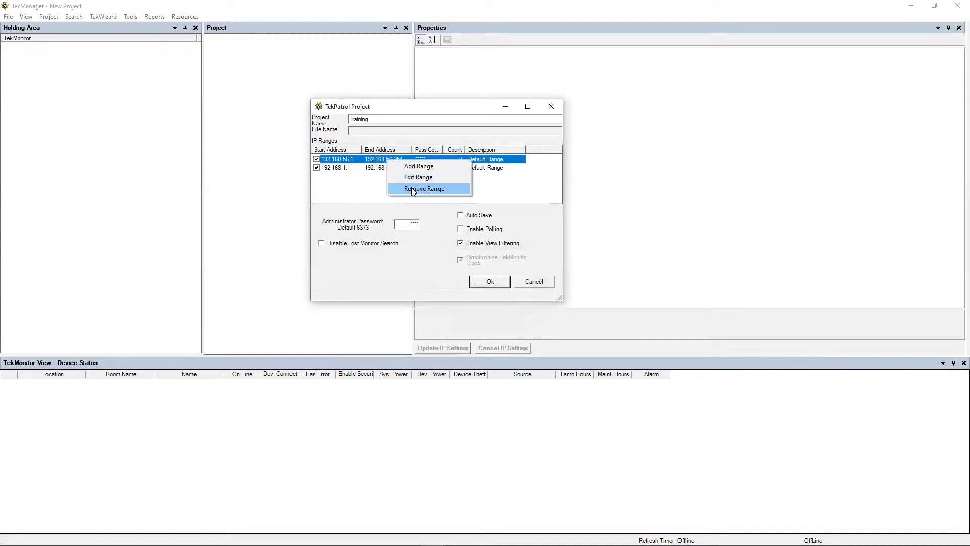
pyautogui.click(411, 187)
pyautogui.click(471, 312)
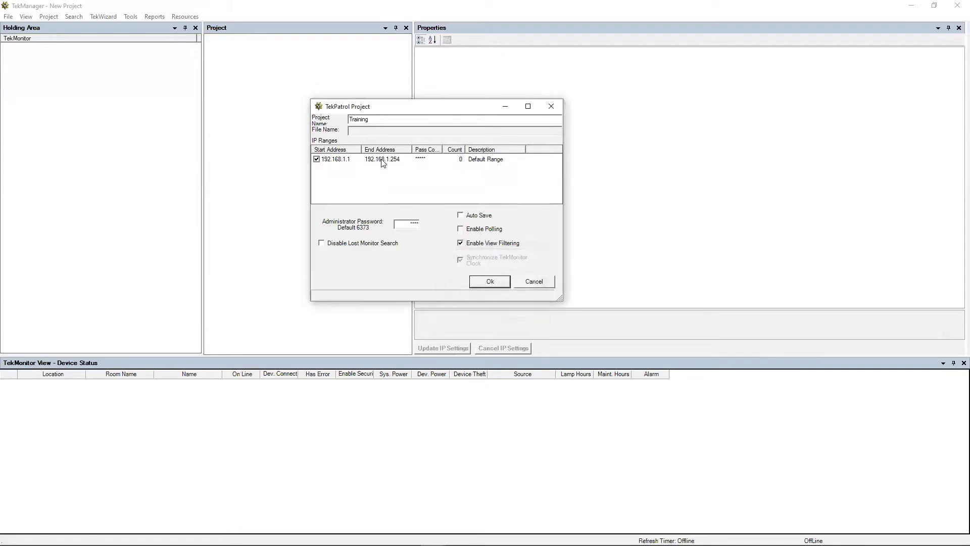
# Step: Edit the remaining range: description Office 1, begin and end network 192.169.1
pyautogui.doubleClick(383, 159)
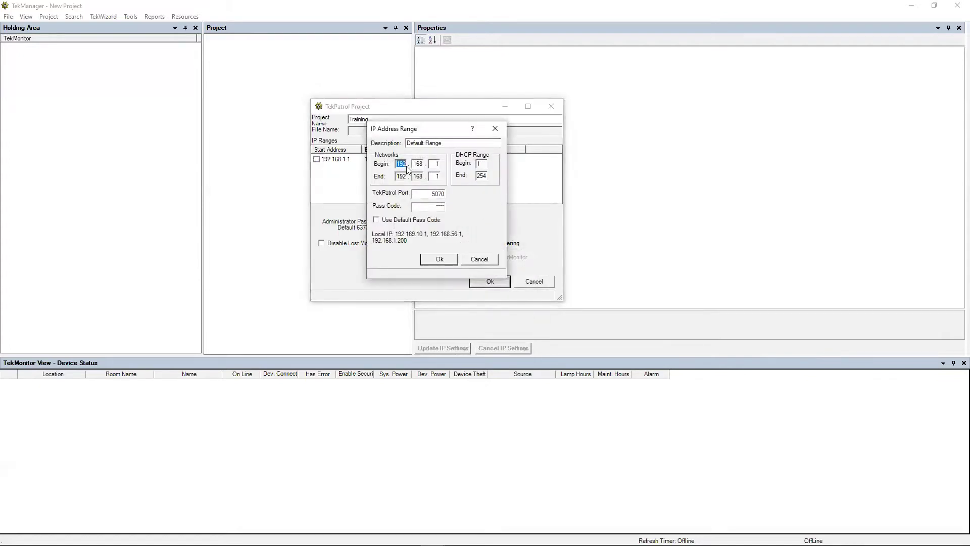
pyautogui.write('1')
pyautogui.write('912')
pyautogui.write('69')
pyautogui.hotkey('shift', 'Tab')
pyautogui.write('Offic')
pyautogui.press('BackSpace')
pyautogui.write('2')
pyautogui.click(415, 176)
pyautogui.press('BackSpace')
pyautogui.write('4')
pyautogui.press('BackSpace')
pyautogui.write('1')
pyautogui.moveTo(433, 194); pyautogui.dragTo(453, 195)
# Step: Keep TekPatrol port 5070, clear the pass code, and leave Use Default Pass Code unchecked
pyautogui.click(440, 209)
pyautogui.doubleClick(440, 207)
pyautogui.press('BackSpace')
pyautogui.moveTo(418, 134); pyautogui.dragTo(596, 120)
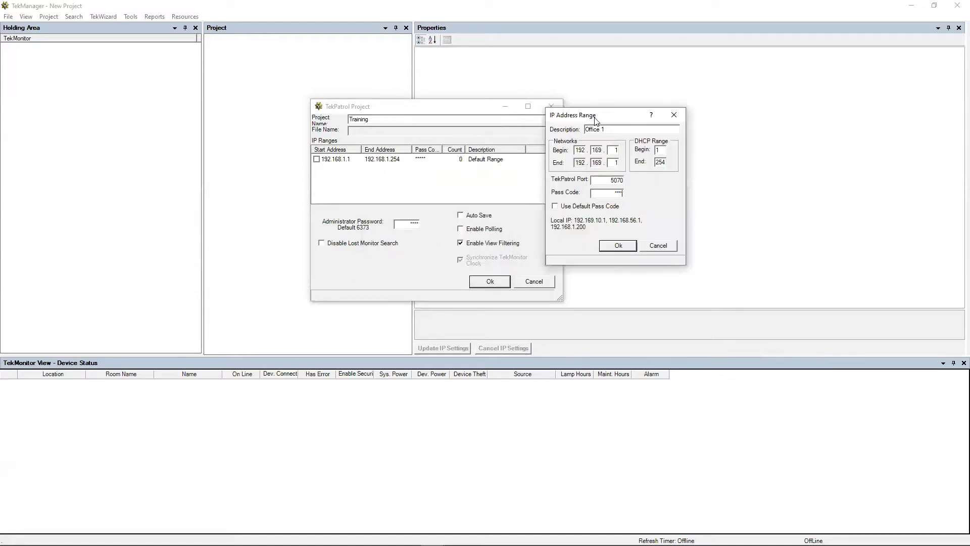
pyautogui.click(561, 207)
pyautogui.click(571, 206)
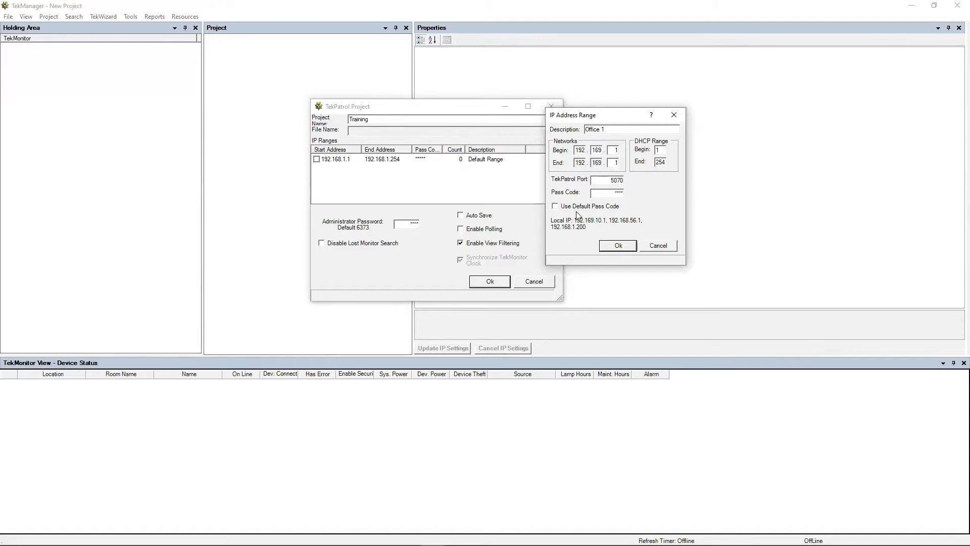
# Step: Save the Office 1 range and add a 192.169.2 range with a new pass code
pyautogui.click(618, 246)
pyautogui.rightClick(359, 177)
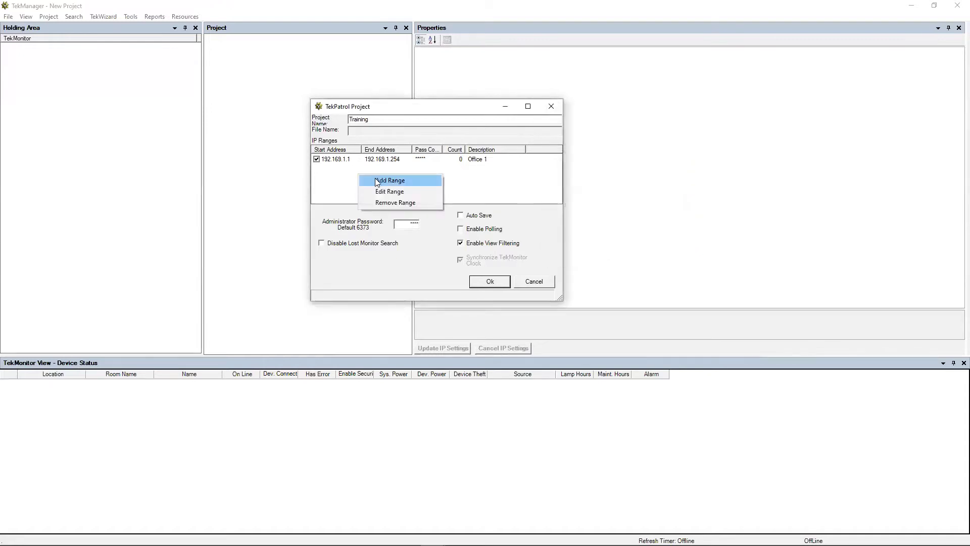
pyautogui.click(379, 180)
pyautogui.write('192.16')
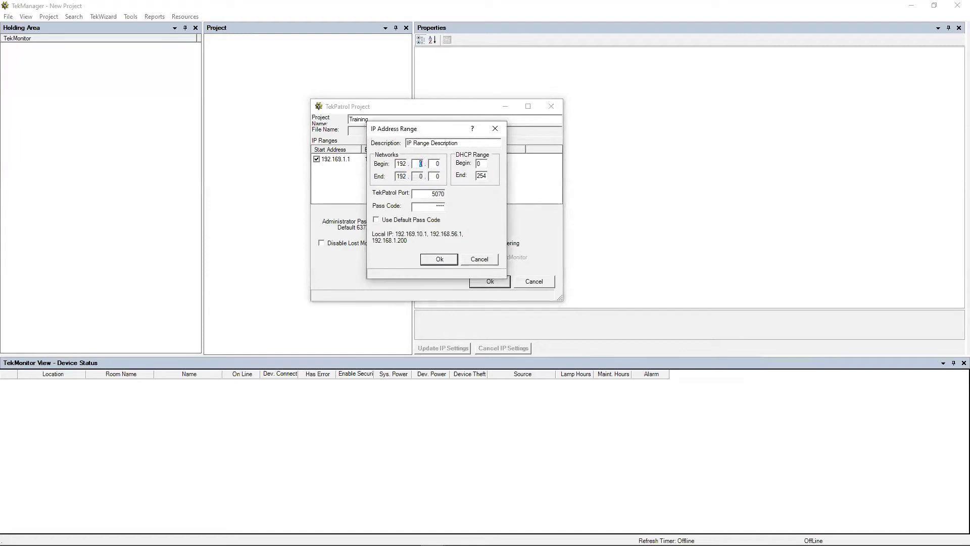
pyautogui.write('9.3')
pyautogui.write('2')
pyautogui.doubleClick(442, 207)
pyautogui.write('12')
pyautogui.click(437, 258)
# Step: Add a third range for network 192.169.3 with its own pass code
pyautogui.rightClick(374, 190)
pyautogui.click(391, 196)
pyautogui.write('192.169.3')
pyautogui.doubleClick(437, 206)
pyautogui.write('1234')
pyautogui.click(439, 259)
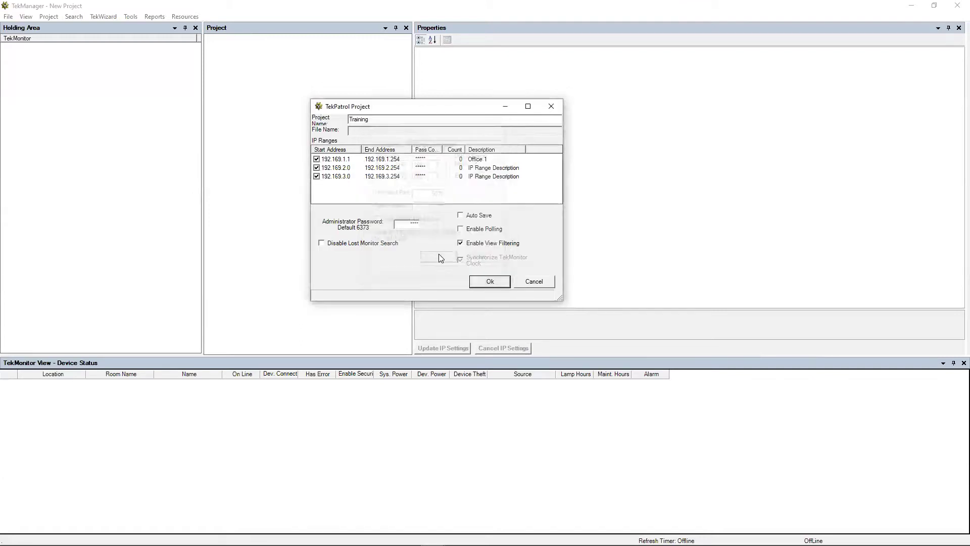
# Step: Describe the 192.169.2 range as Office 2 and the 192.169.3 range as Office 3
pyautogui.doubleClick(490, 168)
pyautogui.moveTo(459, 143); pyautogui.dragTo(385, 143)
pyautogui.write('Office 2')
pyautogui.press('Return')
pyautogui.rightClick(493, 180)
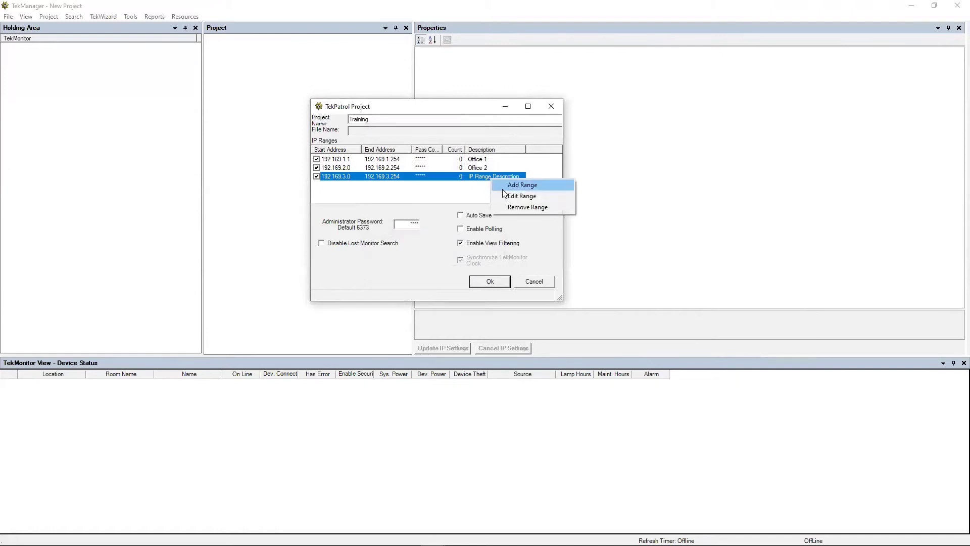
pyautogui.click(510, 195)
pyautogui.moveTo(455, 143); pyautogui.dragTo(399, 142)
pyautogui.write('Office 3')
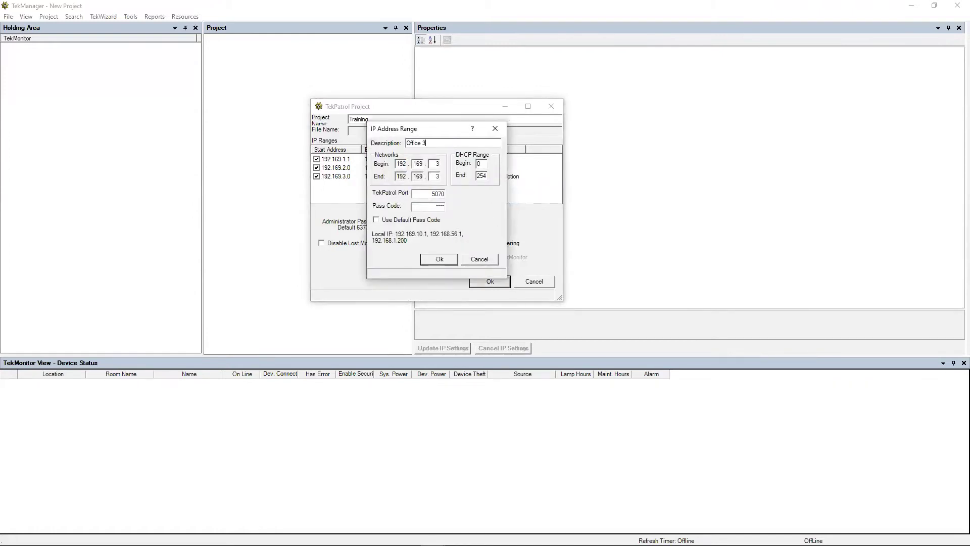
pyautogui.click(438, 258)
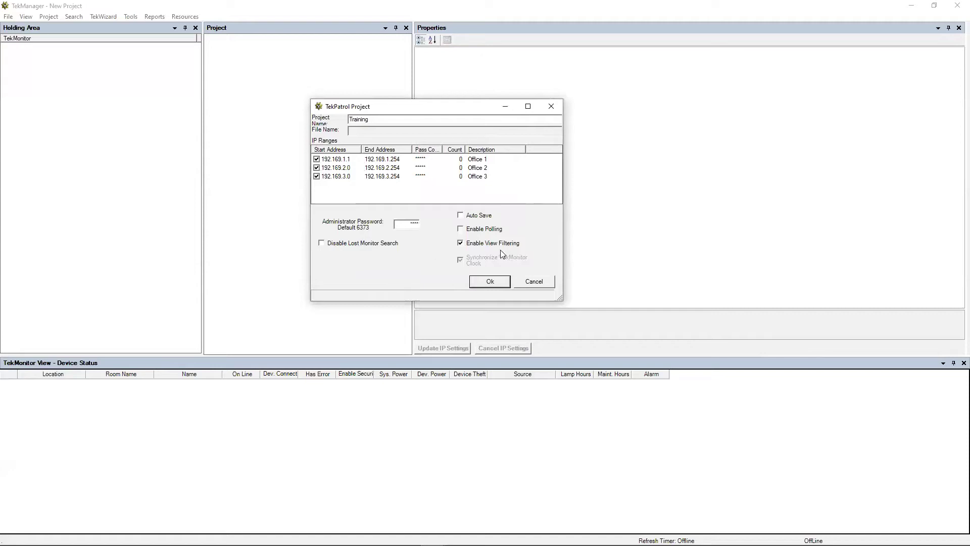
# Step: Leave Auto Save off and turn Enable Polling on in the project settings
pyautogui.click(461, 216)
pyautogui.click(467, 217)
pyautogui.click(468, 230)
pyautogui.click(476, 233)
pyautogui.click(476, 233)
# Step: Apply the settings and save the project over the existing Training.tvp
pyautogui.click(490, 281)
pyautogui.click(12, 18)
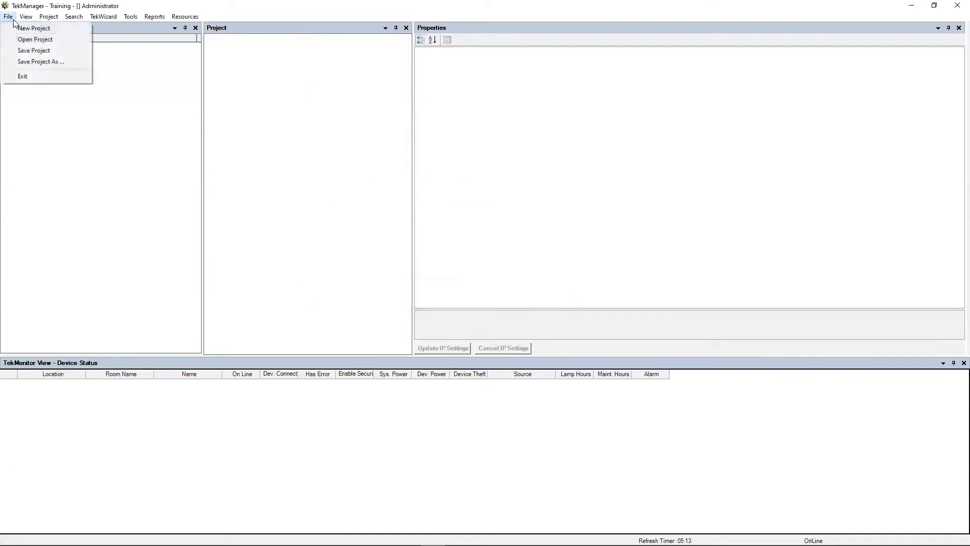
pyautogui.click(24, 49)
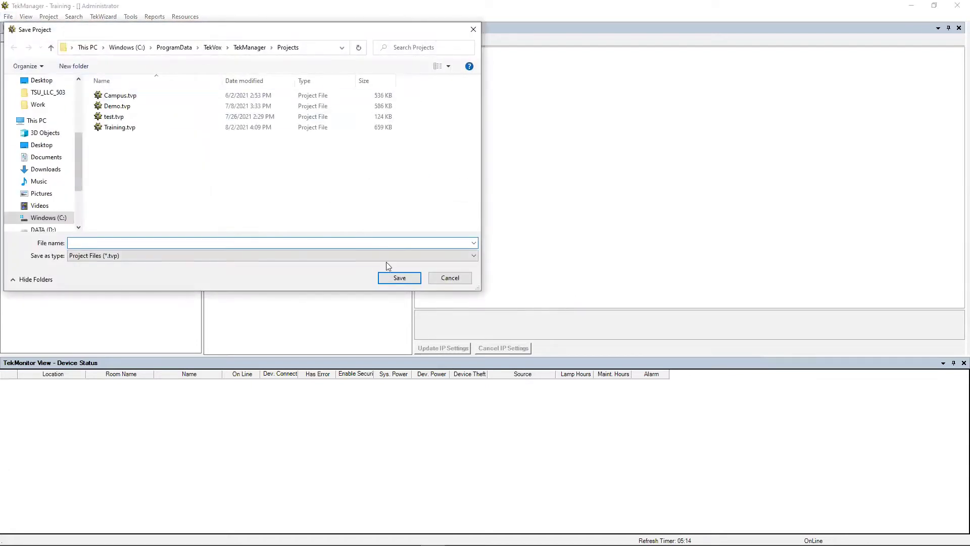
pyautogui.click(119, 128)
pyautogui.click(396, 278)
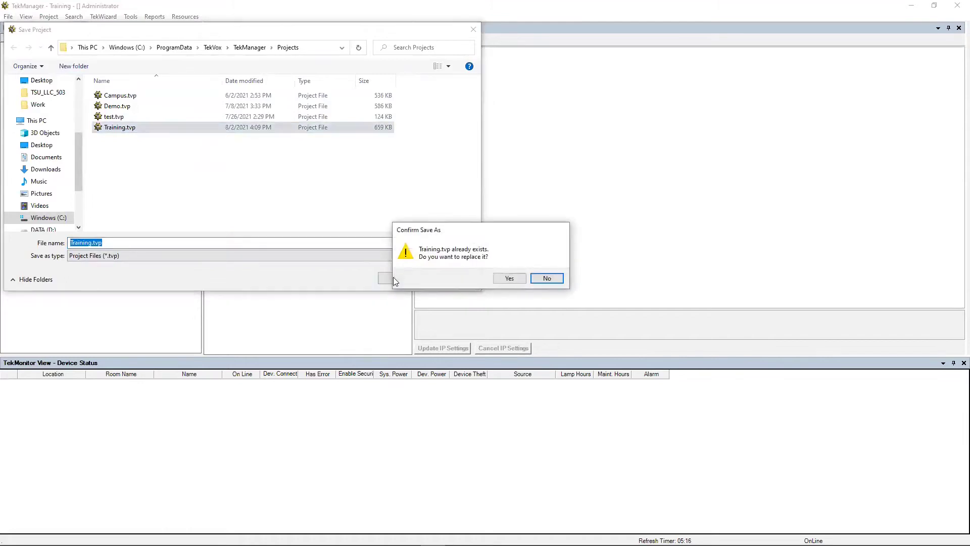
pyautogui.click(510, 279)
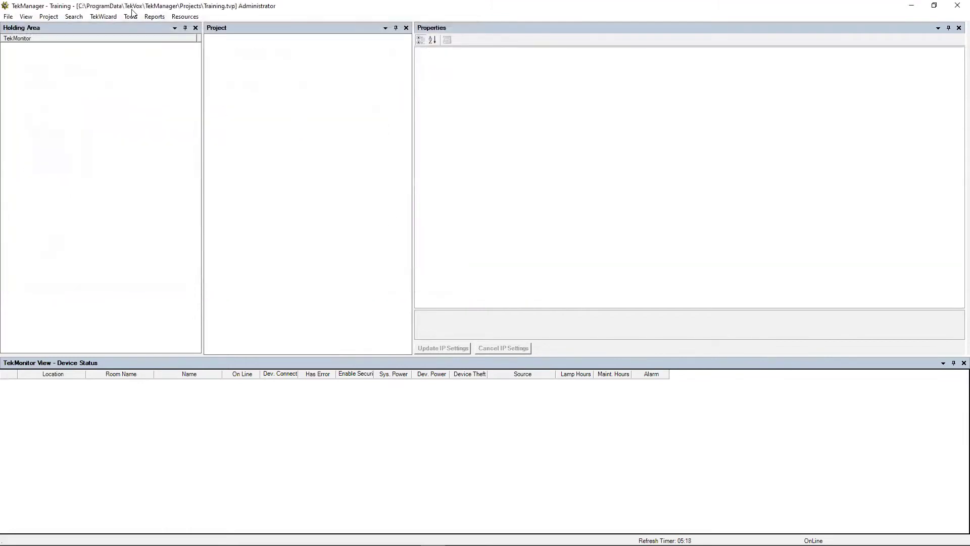
pyautogui.click(133, 19)
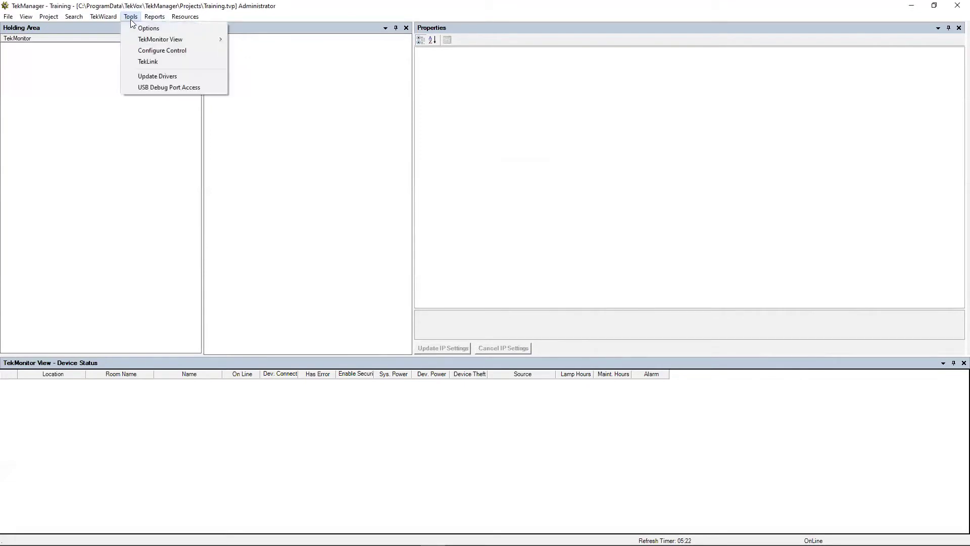
# Step: Open Tools > Options and widen it to read the full Drivers and Template paths
pyautogui.click(146, 28)
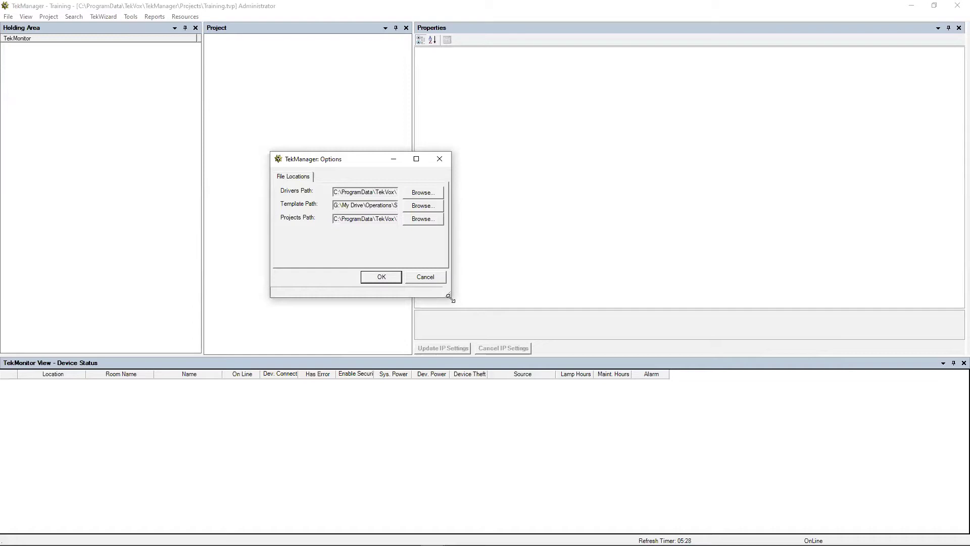
pyautogui.moveTo(450, 298); pyautogui.dragTo(624, 295)
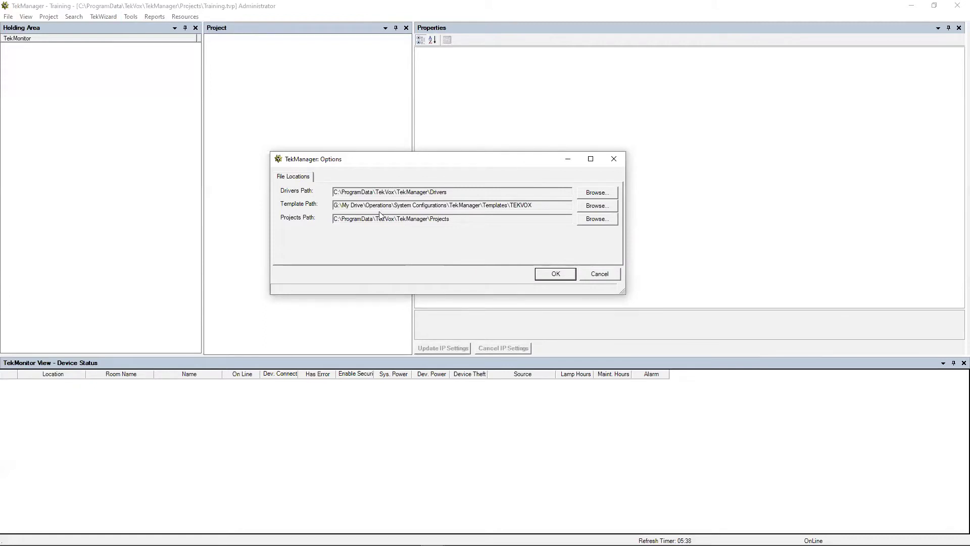
pyautogui.moveTo(334, 193); pyautogui.dragTo(429, 192)
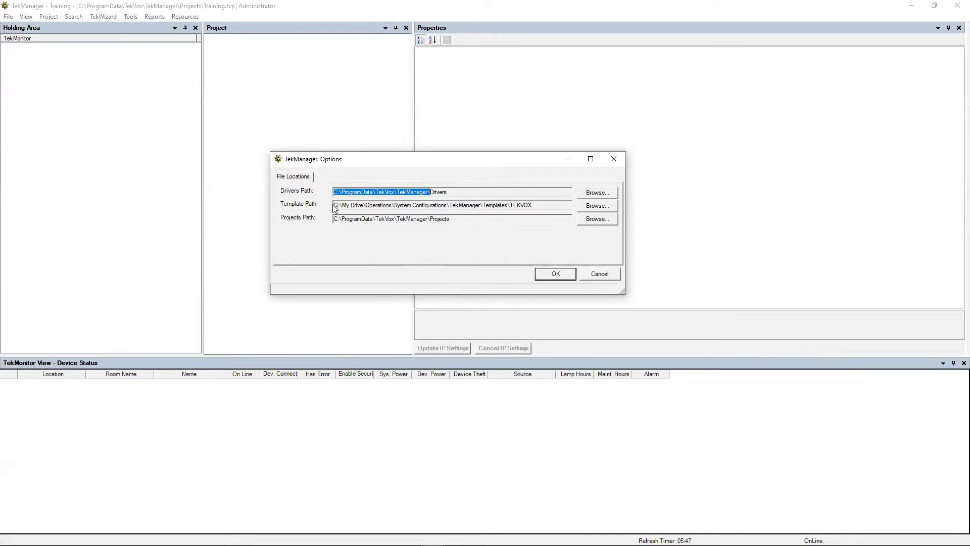
pyautogui.click(364, 204)
pyautogui.moveTo(340, 204); pyautogui.dragTo(540, 207)
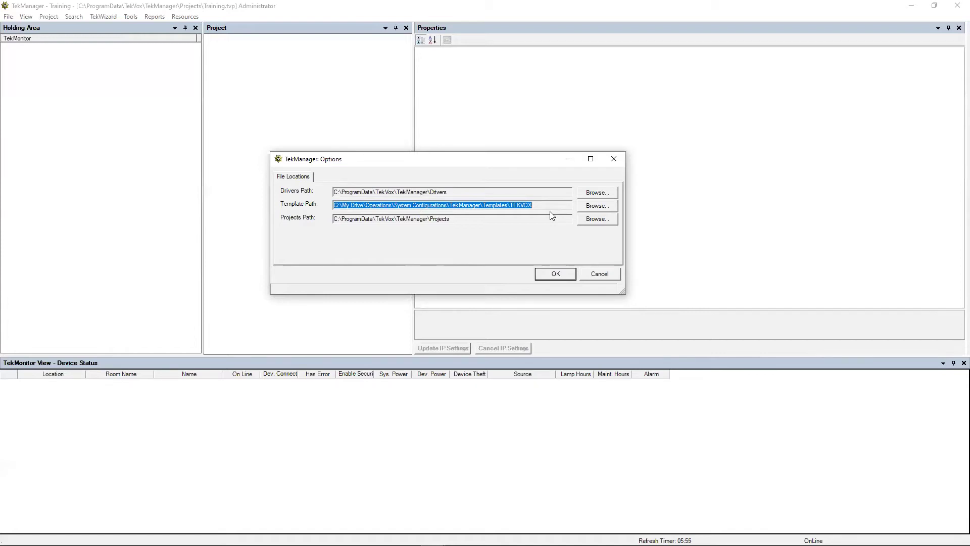
# Step: Run Update Drivers, review the updated .tvd driver files, and close the report
pyautogui.click(556, 275)
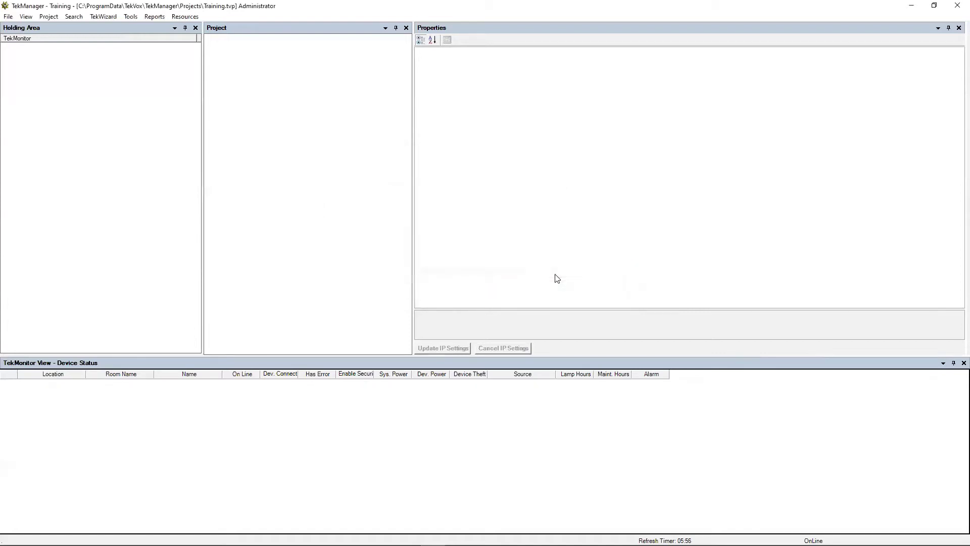
pyautogui.click(131, 17)
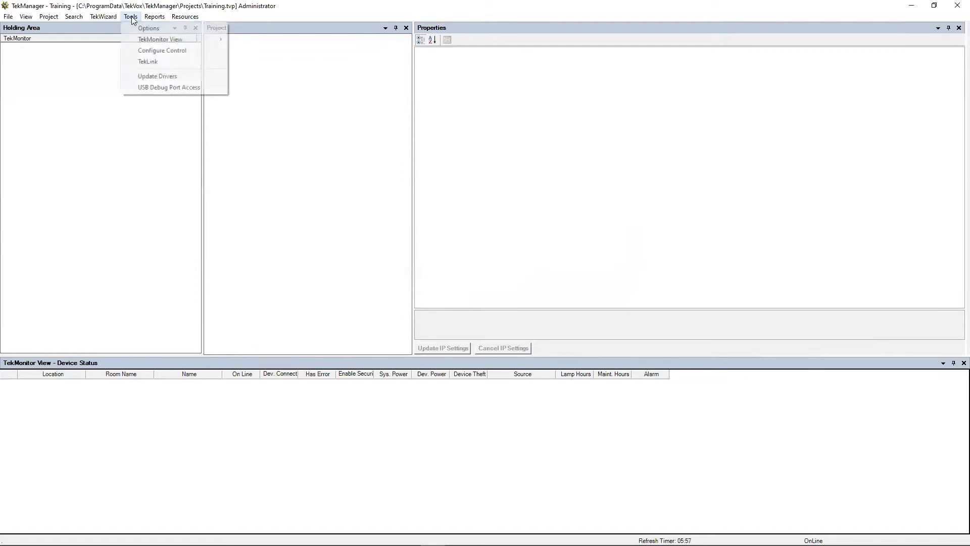
pyautogui.click(159, 77)
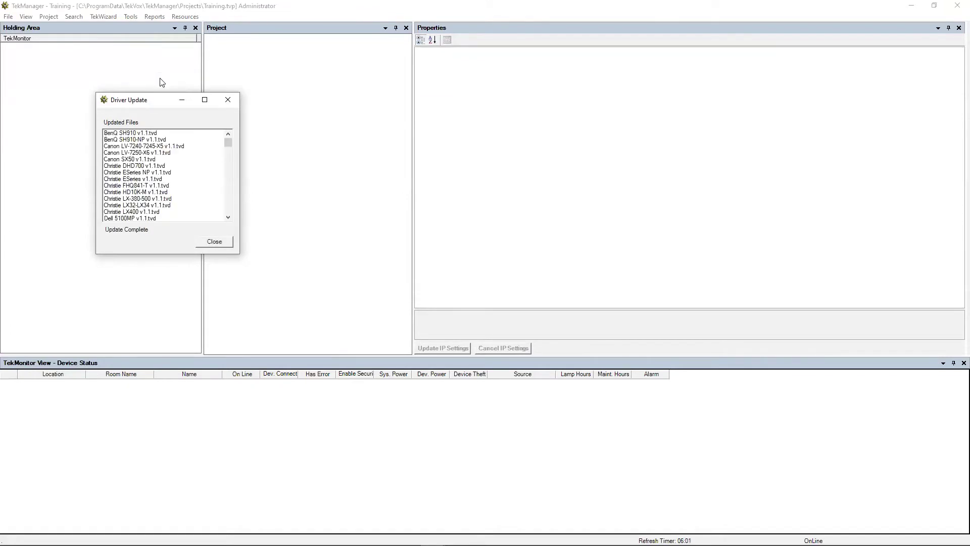
pyautogui.scroll(-5, 155, 173)
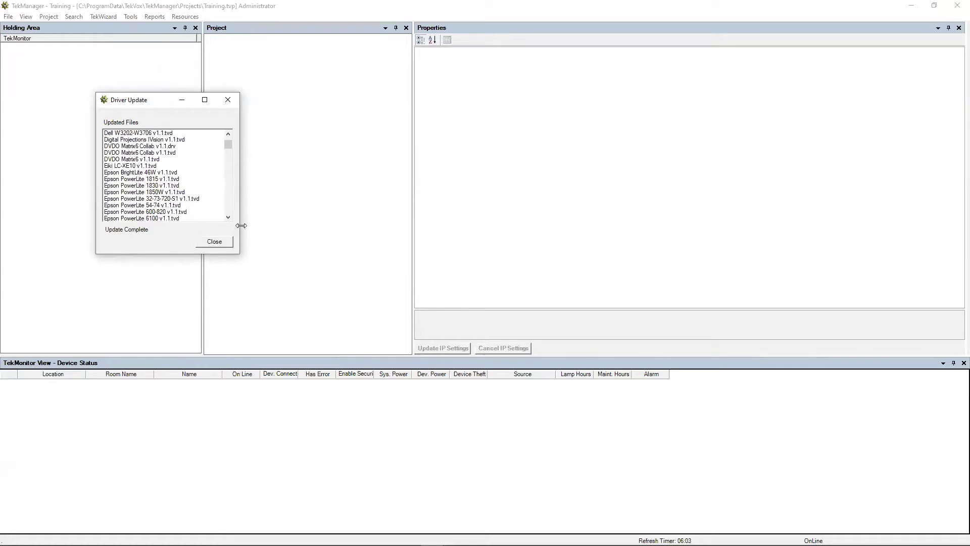
pyautogui.click(214, 241)
# Step: Open the TekMonitor Search window for IP address ranges and move it up and left
pyautogui.click(74, 17)
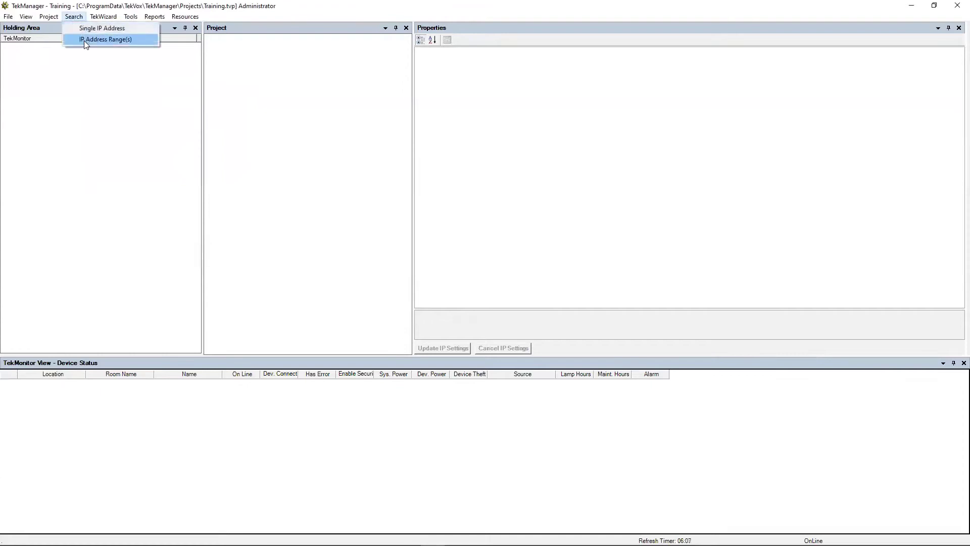
pyautogui.click(84, 40)
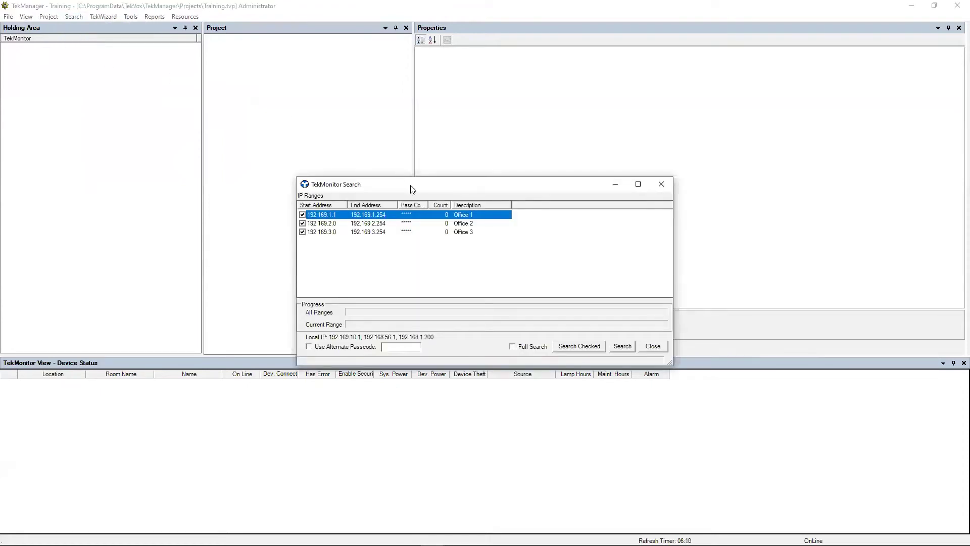
pyautogui.moveTo(406, 187); pyautogui.dragTo(209, 101)
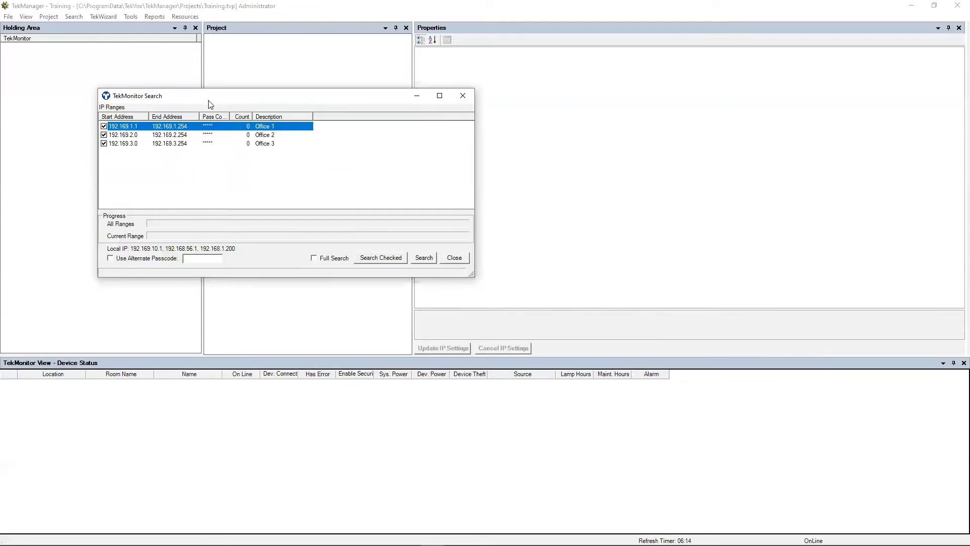
pyautogui.click(76, 17)
pyautogui.click(243, 100)
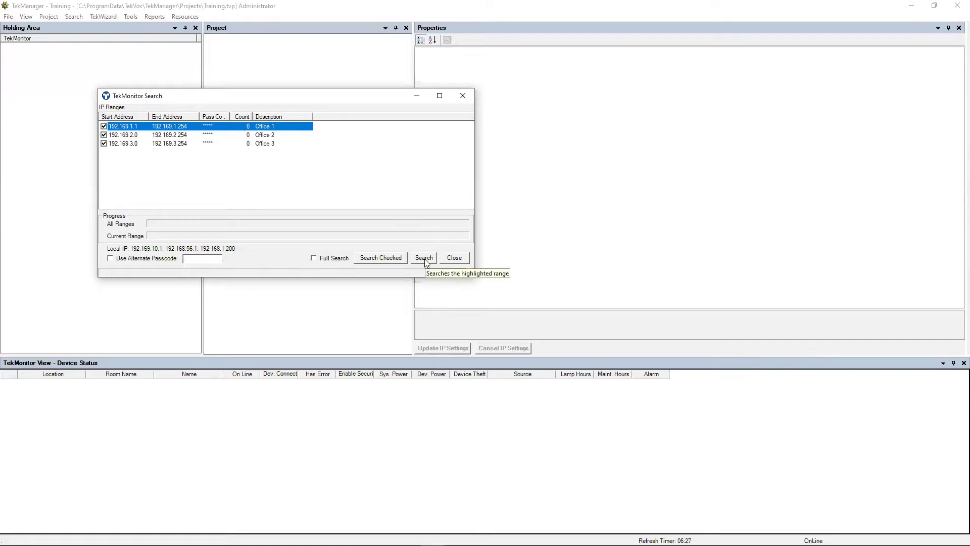
# Step: Uncheck Office 1 and Office 2, then inspect Office 3's range settings and close them
pyautogui.click(260, 143)
pyautogui.click(268, 134)
pyautogui.click(267, 126)
pyautogui.click(261, 135)
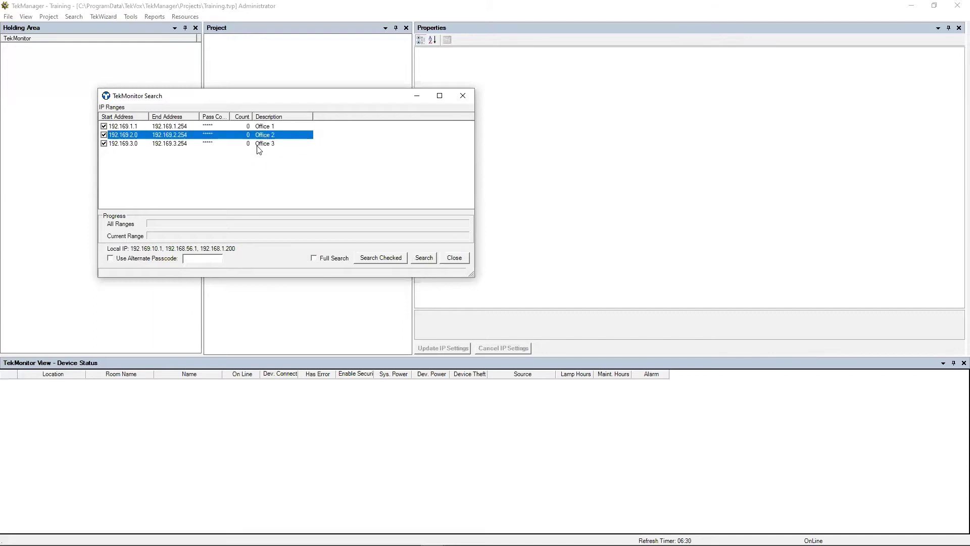
pyautogui.click(258, 145)
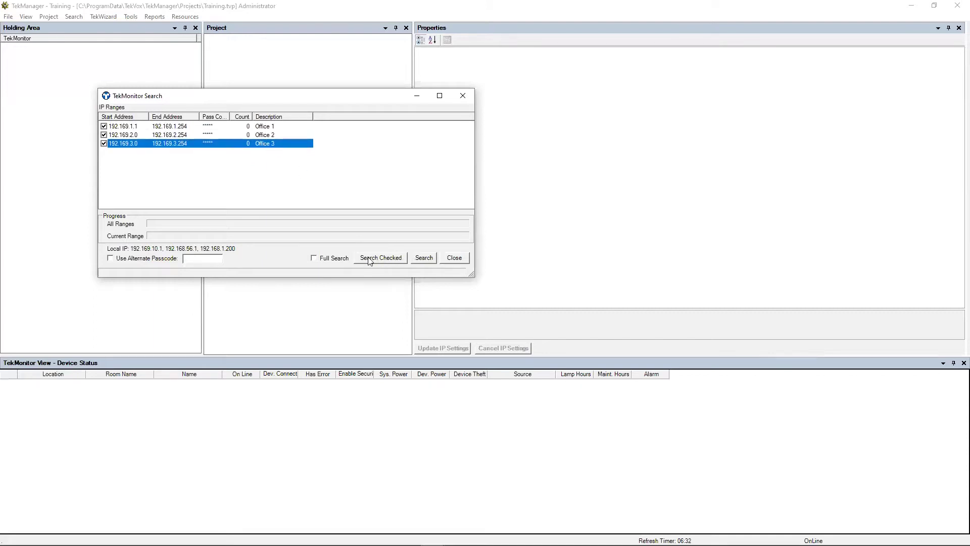
pyautogui.click(104, 126)
pyautogui.click(104, 135)
pyautogui.doubleClick(104, 132)
pyautogui.click(347, 110)
# Step: Recheck Office 2 and Office 1, then open the Office 1 range settings
pyautogui.click(104, 135)
pyautogui.click(104, 126)
pyautogui.click(161, 127)
pyautogui.doubleClick(161, 127)
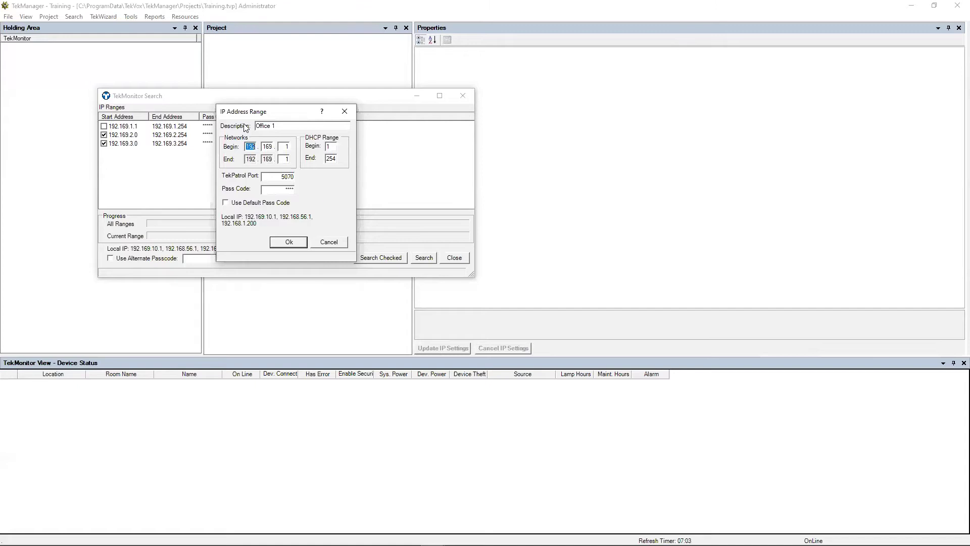
# Step: Close the Office 1 IP Address Range dialog without changes
pyautogui.click(344, 111)
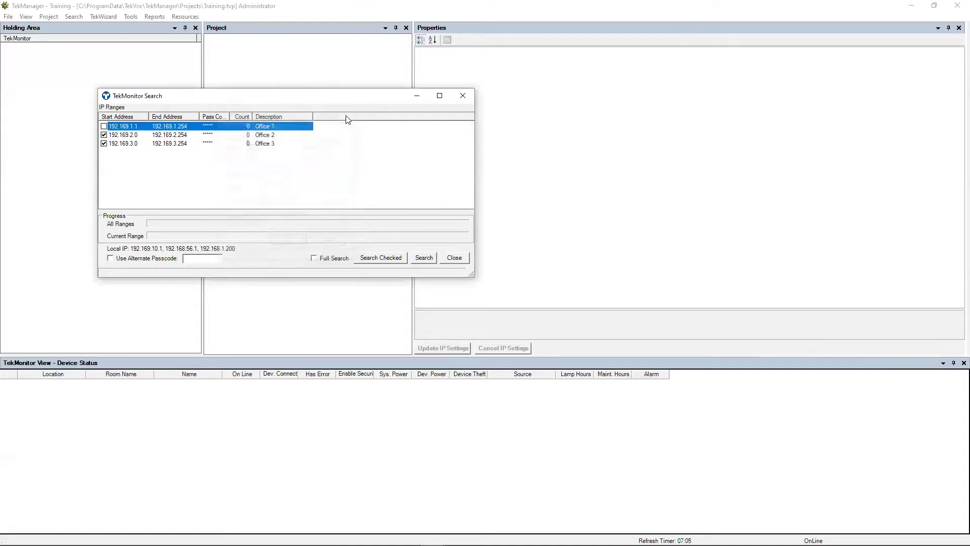
# Step: Recheck Office 1 and search all three checked office IP ranges for devices
pyautogui.click(105, 127)
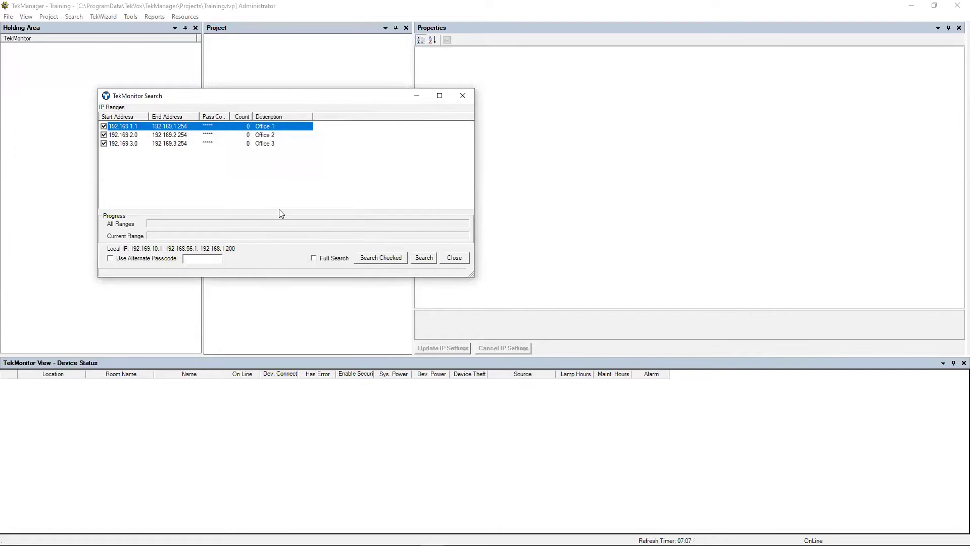
pyautogui.click(382, 259)
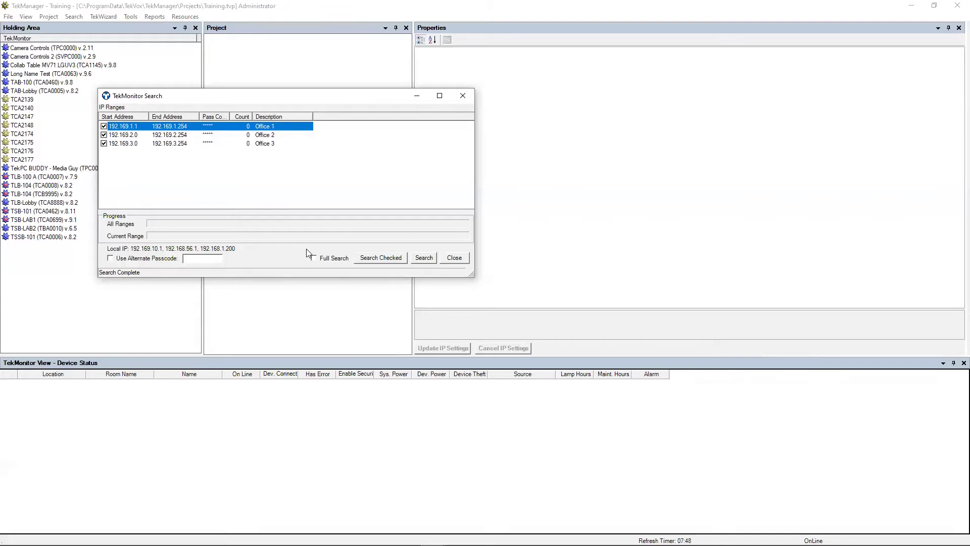
# Step: Close the range search, then review the single-IP lookup (192.169.1.1, port 5070) and cancel it
pyautogui.click(459, 260)
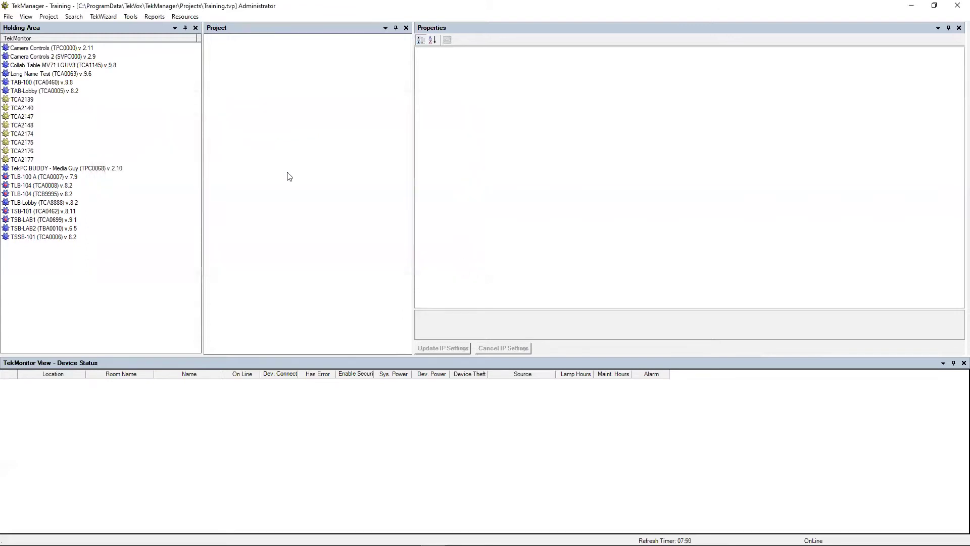
pyautogui.click(77, 20)
pyautogui.click(102, 28)
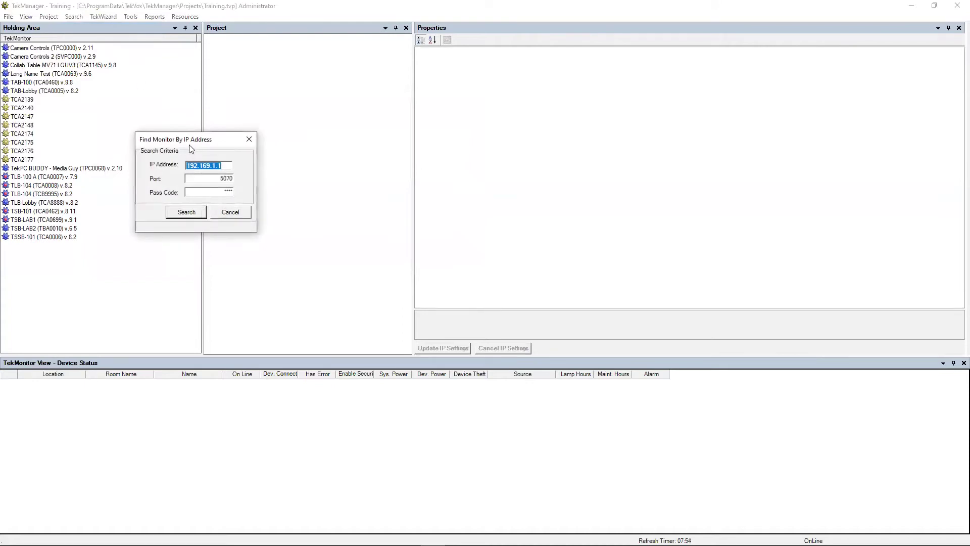
pyautogui.click(224, 167)
pyautogui.moveTo(218, 179); pyautogui.dragTo(233, 180)
pyautogui.click(217, 181)
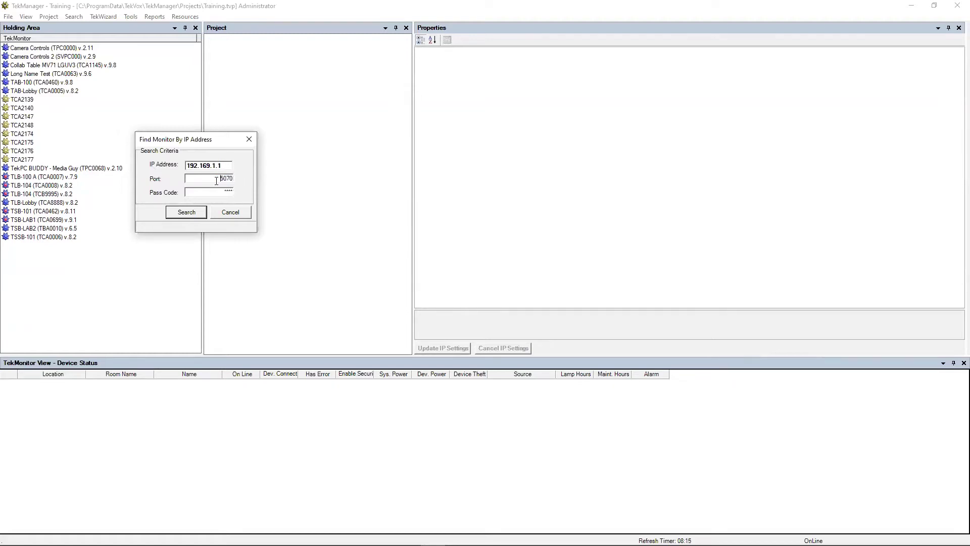
pyautogui.click(249, 141)
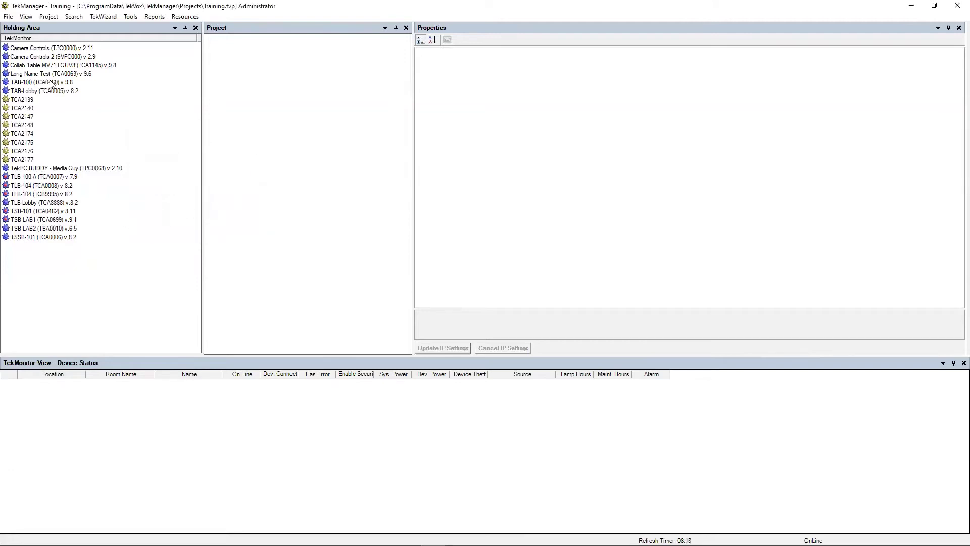
# Step: Move the TAB and TSB devices from the Holding Area into the project
pyautogui.moveTo(175, 99); pyautogui.dragTo(66, 73)
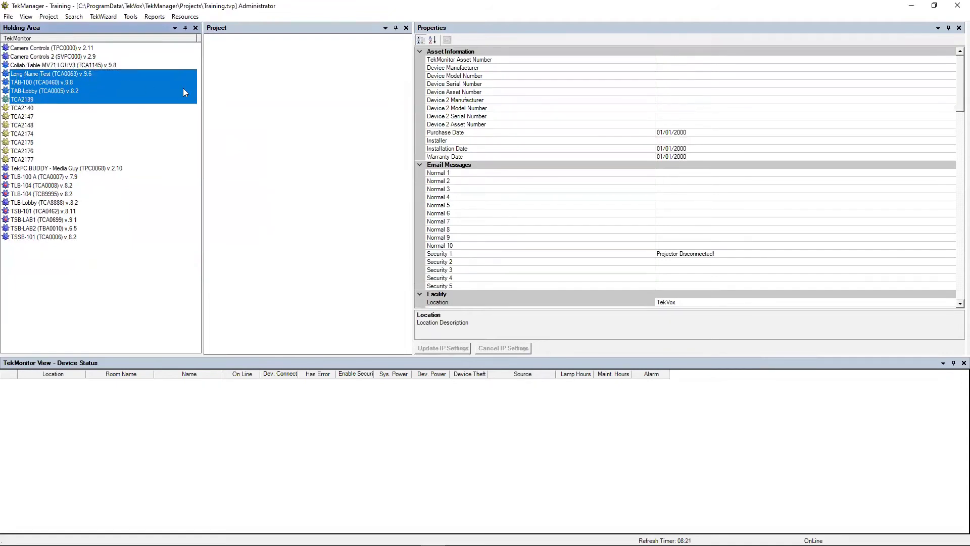
pyautogui.click(192, 68)
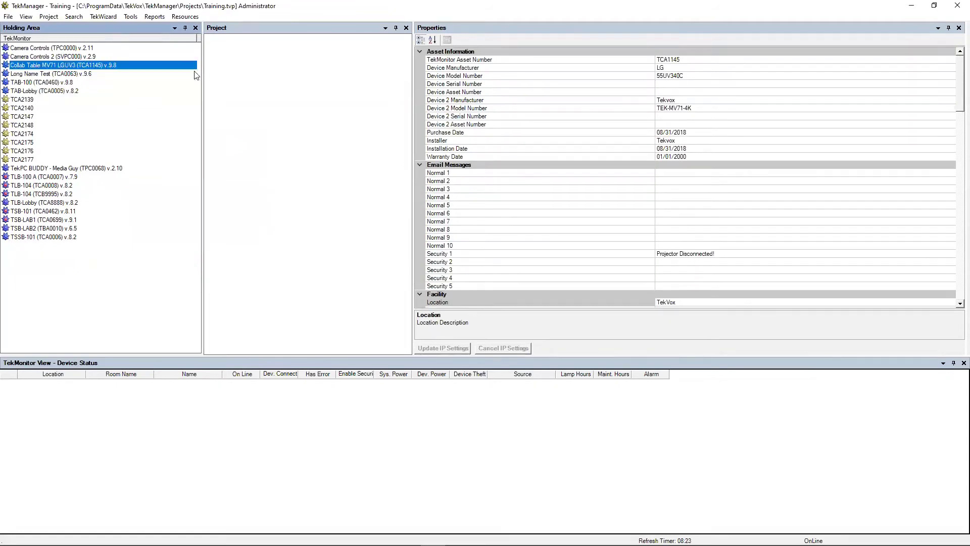
pyautogui.keyDown('shift'); pyautogui.click(93, 91); pyautogui.keyUp('shift')
pyautogui.moveTo(93, 91); pyautogui.dragTo(245, 77)
pyautogui.moveTo(94, 218); pyautogui.dragTo(208, 58)
# Step: Expand TEK U > Administration to show TAB-100 under Classroom and TAB-Lobby under Lobby
pyautogui.click(208, 37)
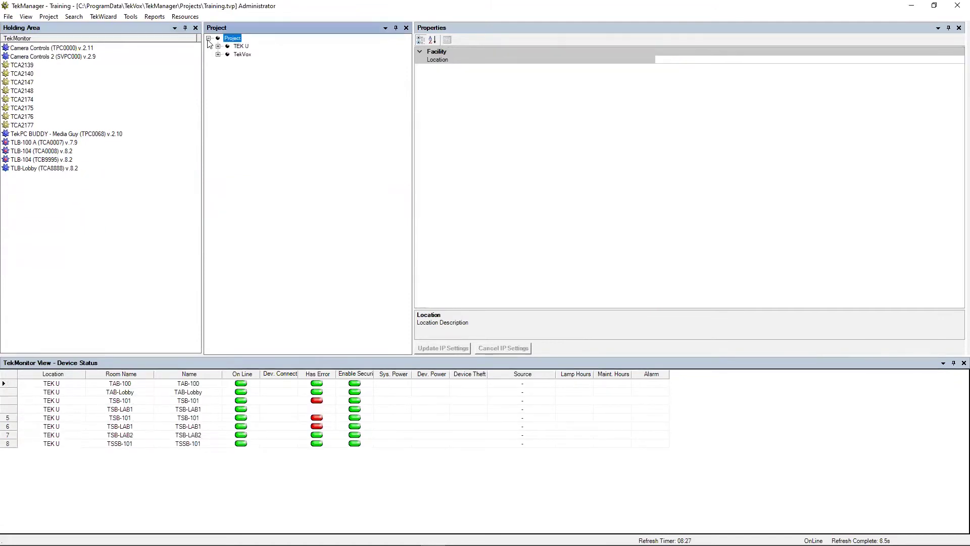
pyautogui.click(218, 46)
pyautogui.click(228, 54)
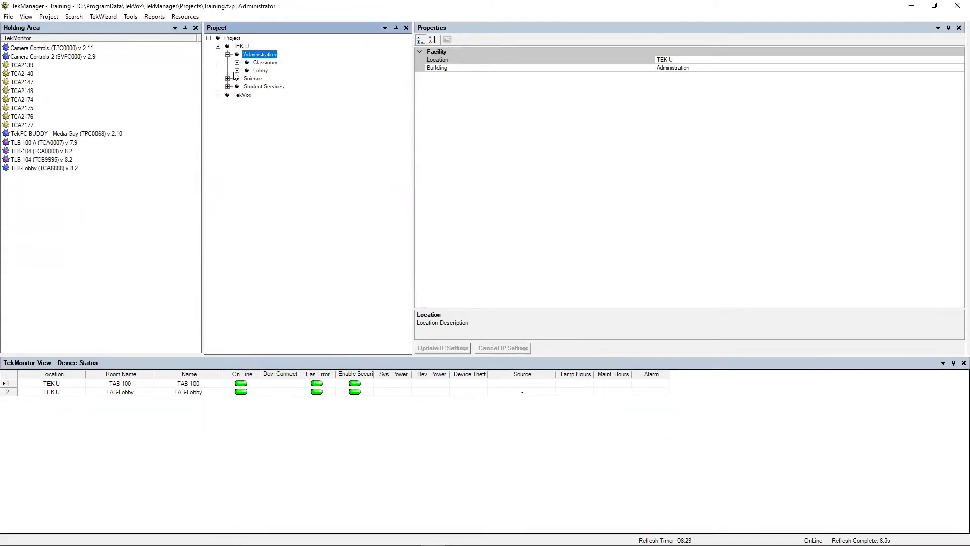
pyautogui.click(237, 62)
pyautogui.click(237, 78)
pyautogui.click(247, 71)
pyautogui.click(246, 95)
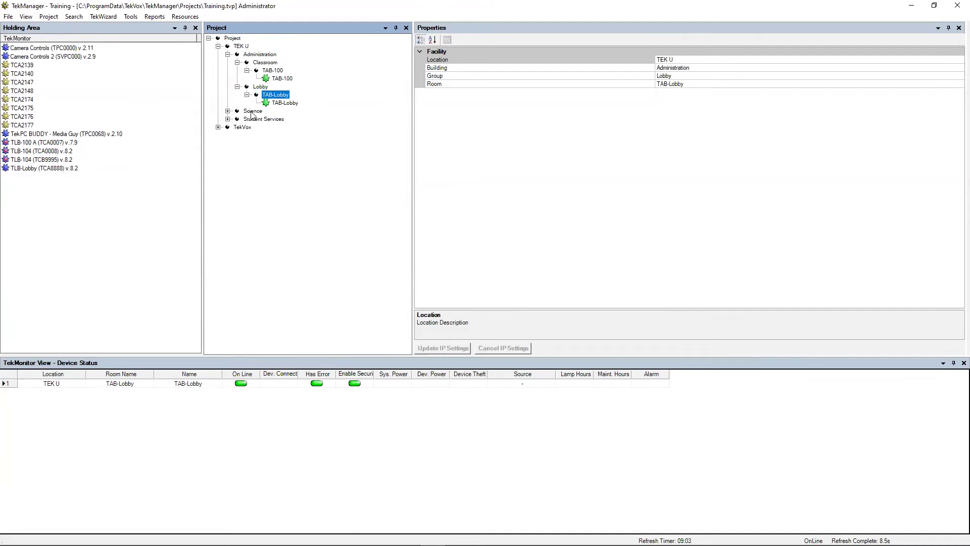
# Step: Expand Science to show TSB-101 under Engineering and TSB-LAB1 and TSB-LAB2 under Research
pyautogui.click(231, 111)
pyautogui.click(236, 119)
pyautogui.click(247, 127)
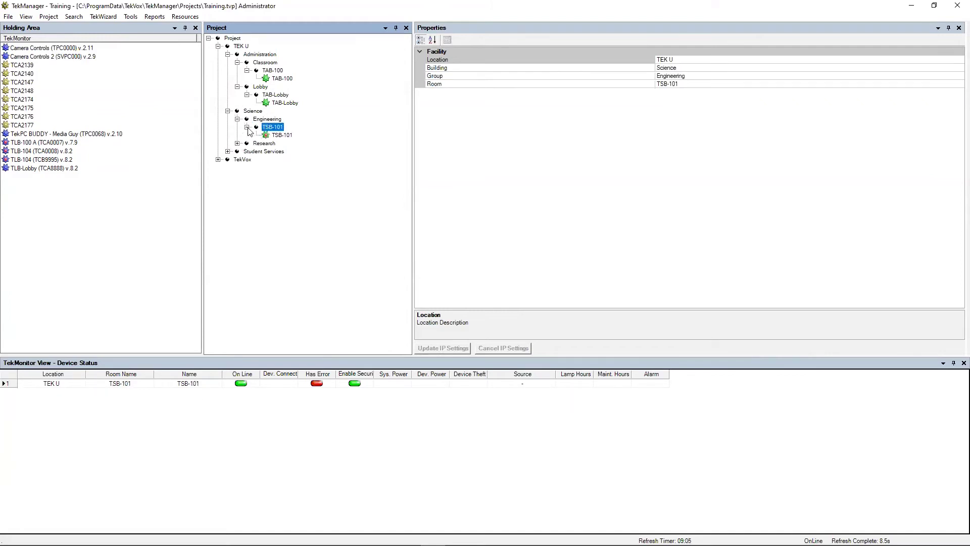
pyautogui.click(238, 143)
pyautogui.click(248, 167)
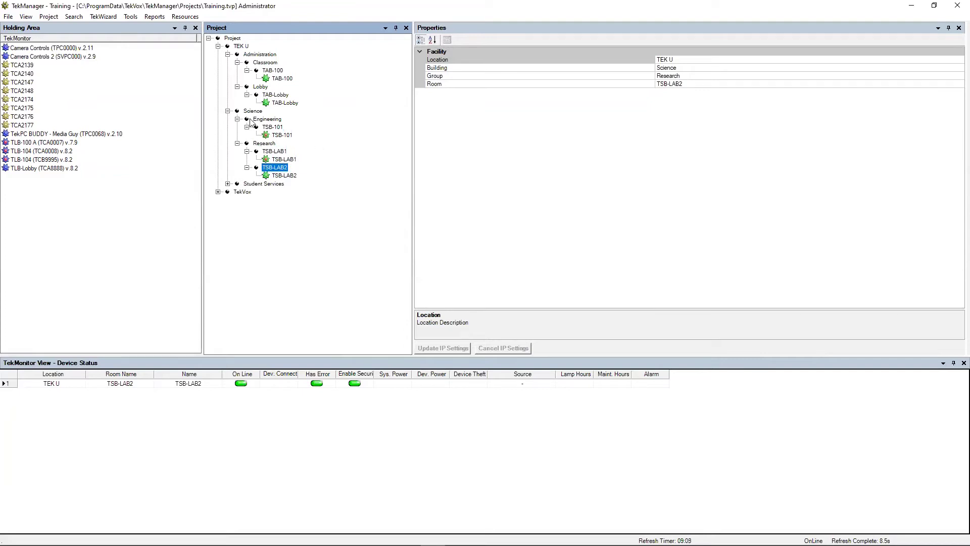
# Step: Compare properties of TEK U, Administration, Classroom and the TAB-100 room
pyautogui.click(237, 46)
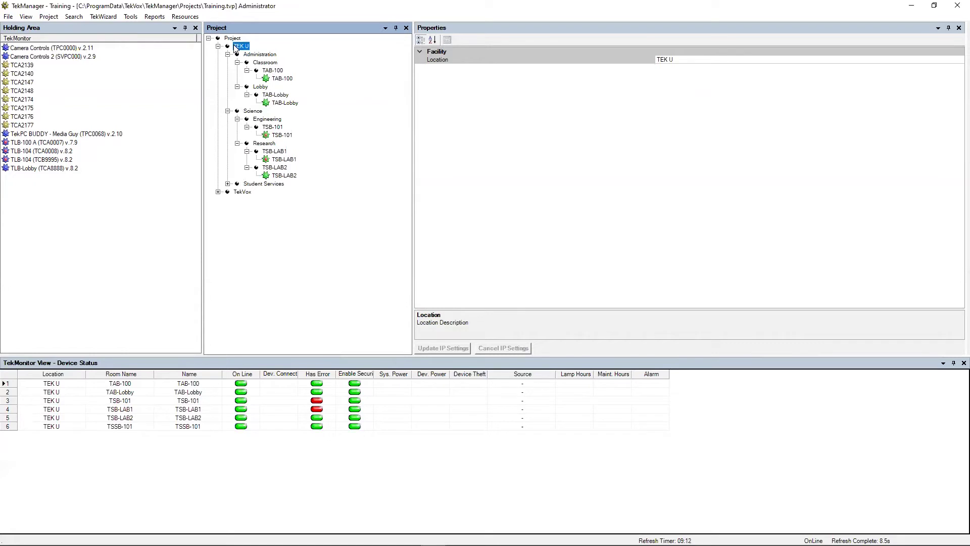
pyautogui.click(256, 55)
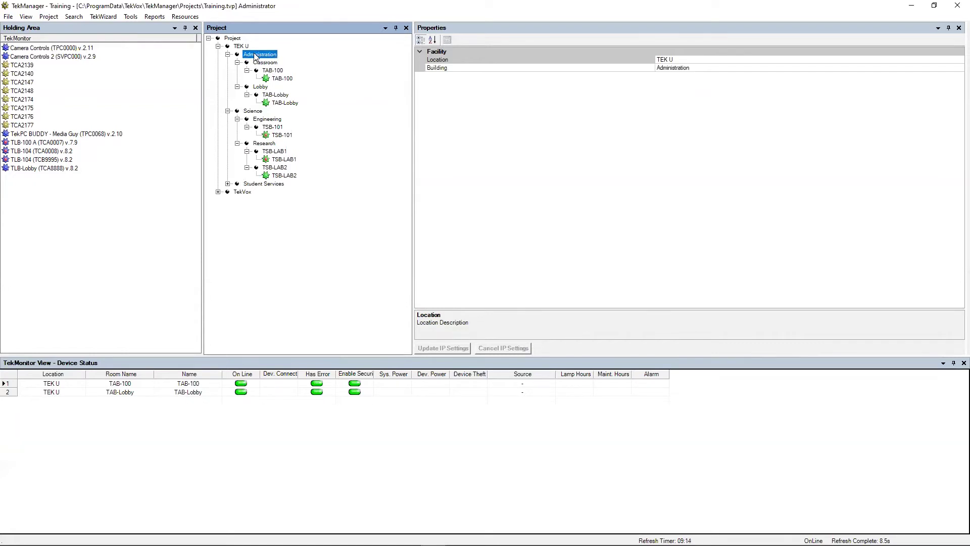
pyautogui.click(257, 63)
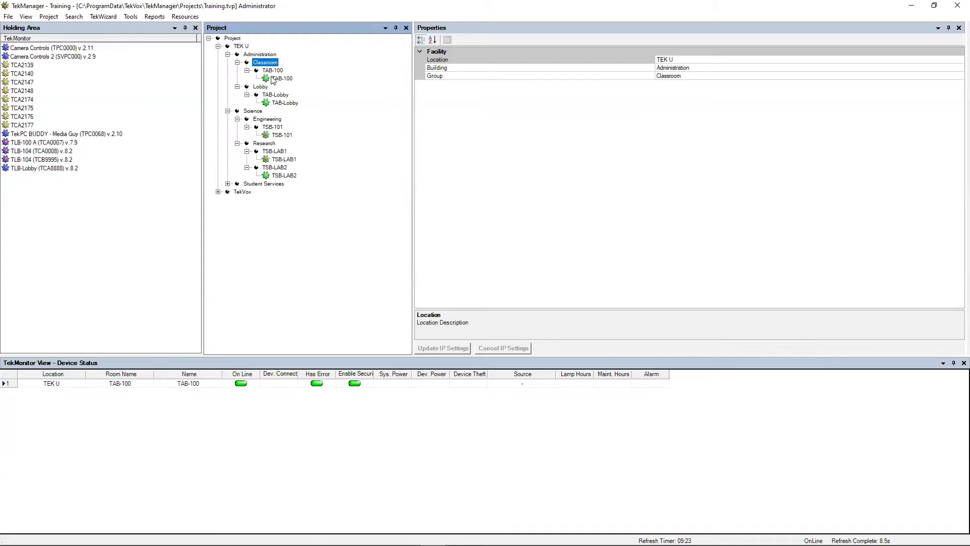
pyautogui.click(274, 71)
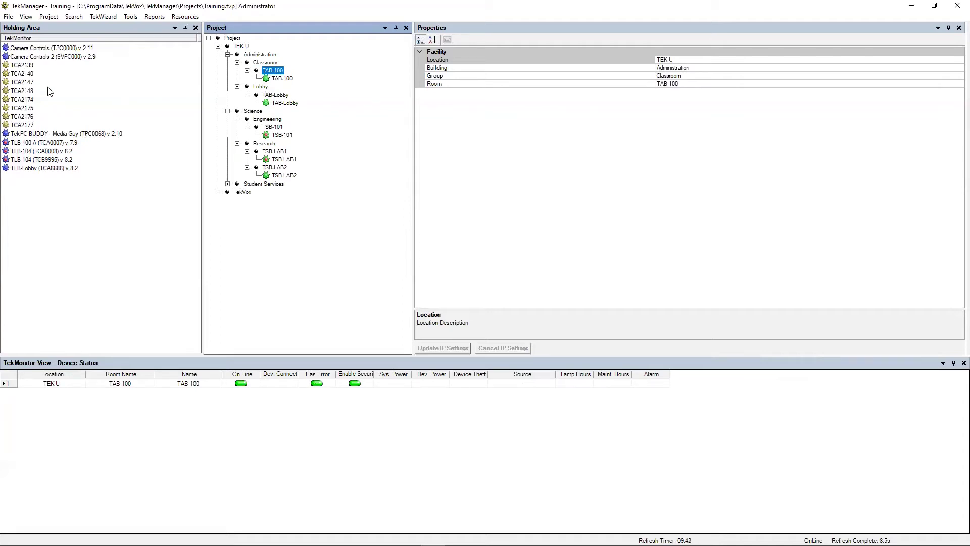
# Step: Review the properties of Camera Controls, TAB-100, TSB-101 and finally TLB-100 A
pyautogui.click(40, 49)
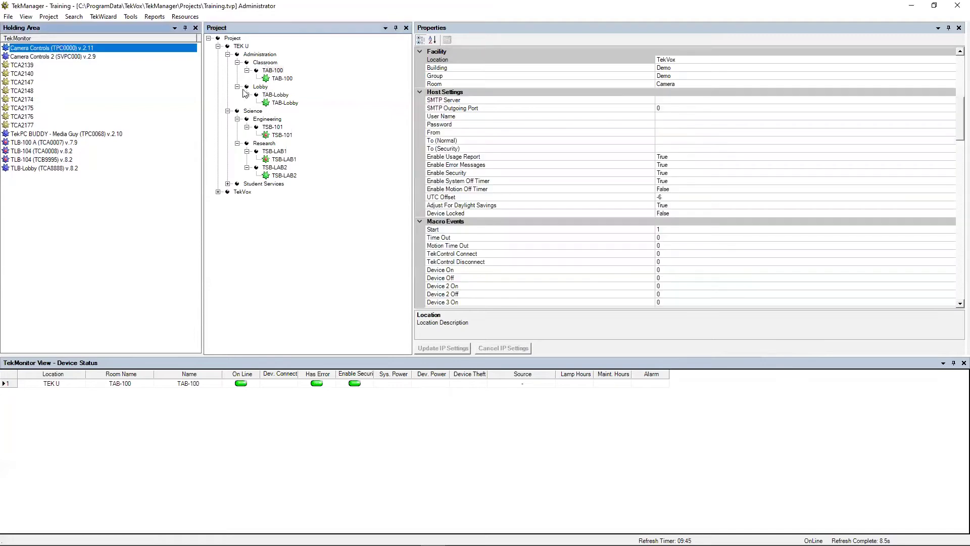
pyautogui.click(279, 79)
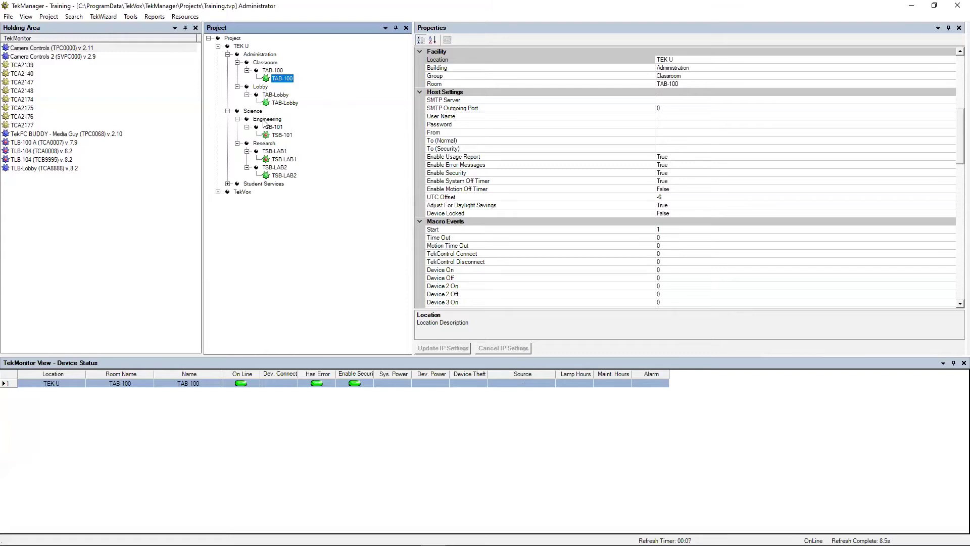
pyautogui.click(273, 137)
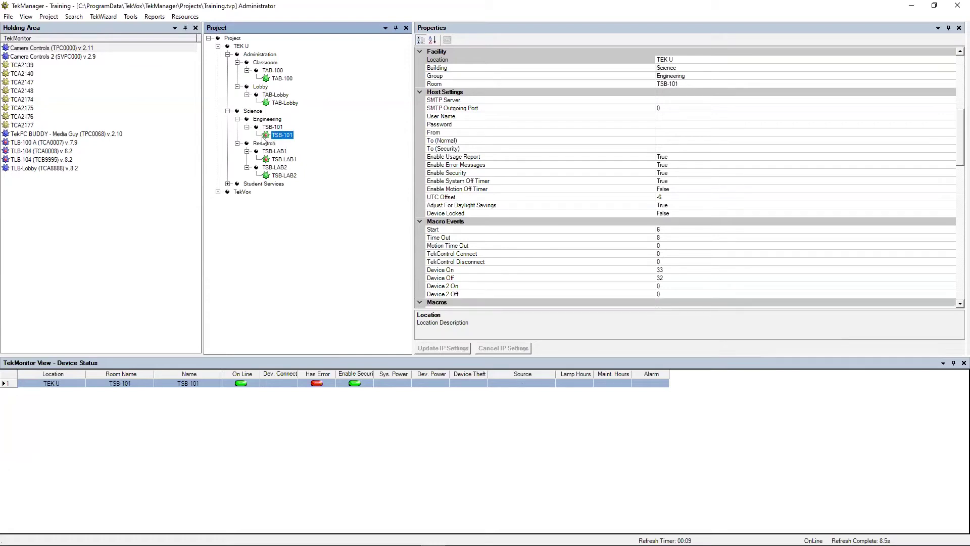
pyautogui.click(23, 151)
pyautogui.click(29, 143)
pyautogui.click(29, 151)
# Step: Move TLB-100 A from the Holding Area into the project under Library > Classroom > TLB-100
pyautogui.click(31, 160)
pyautogui.click(37, 152)
pyautogui.click(47, 143)
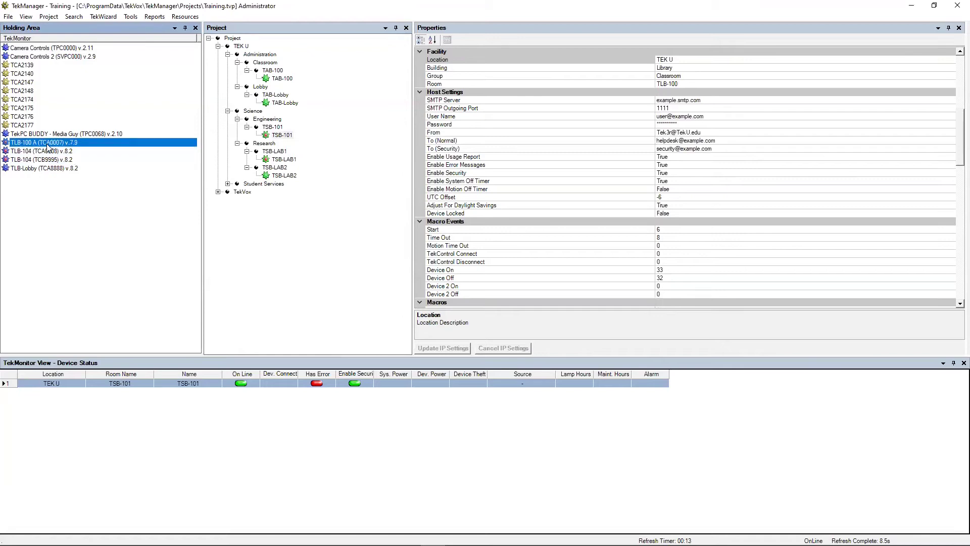
pyautogui.moveTo(47, 147); pyautogui.dragTo(284, 144)
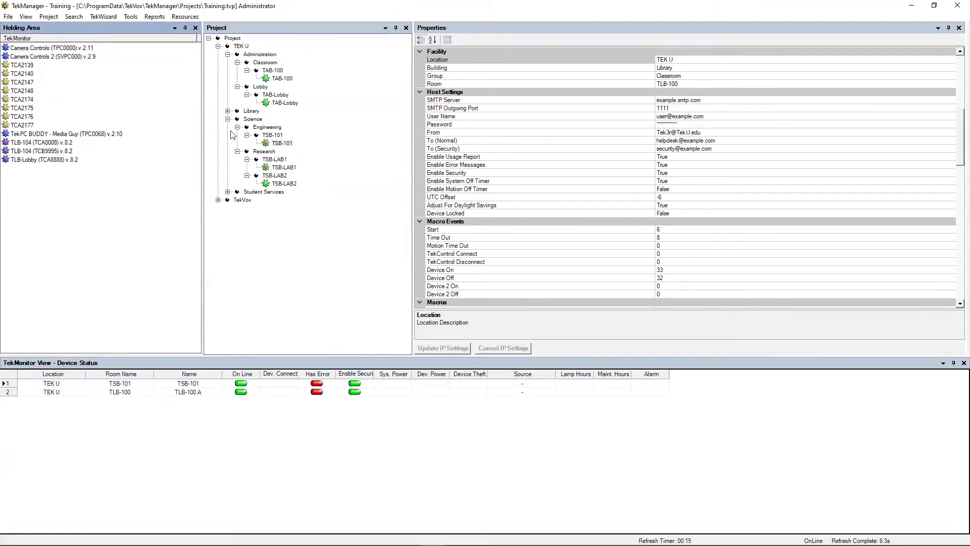
pyautogui.click(227, 111)
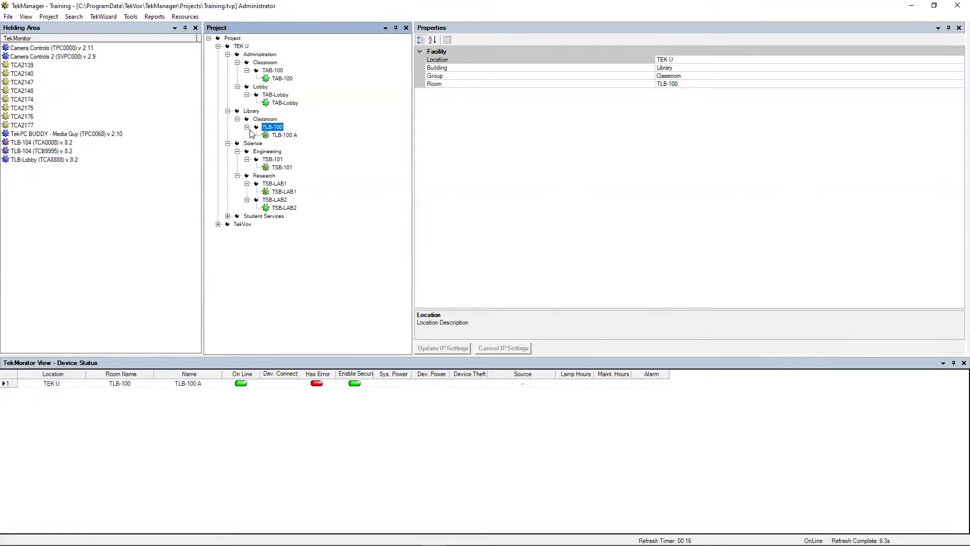
# Step: View TLB-100 A's serial-port error report and dismiss it
pyautogui.rightClick(281, 135)
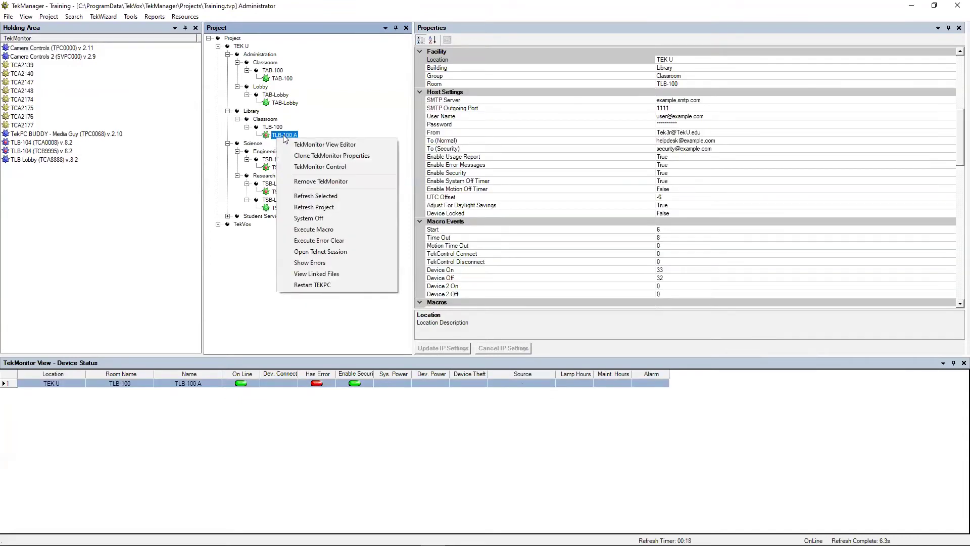
pyautogui.click(323, 266)
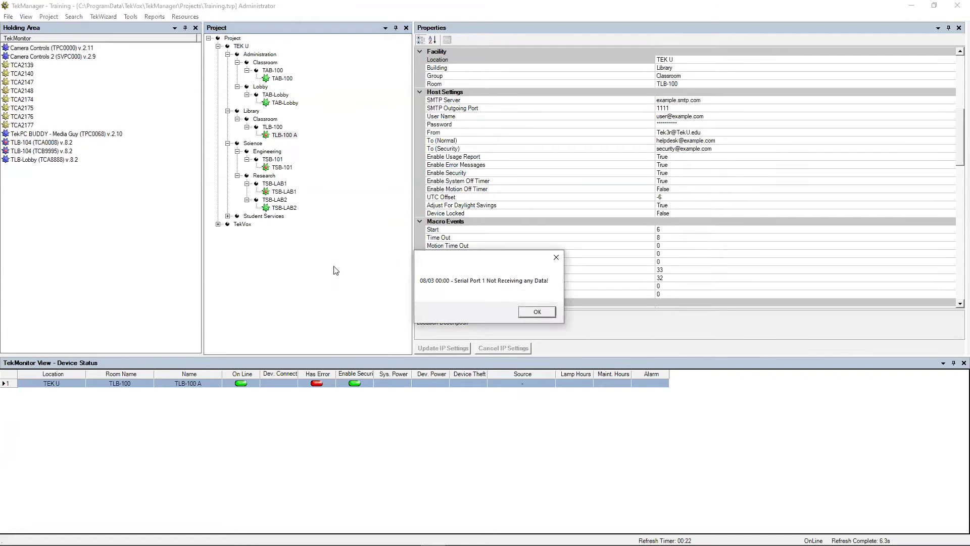
pyautogui.click(538, 312)
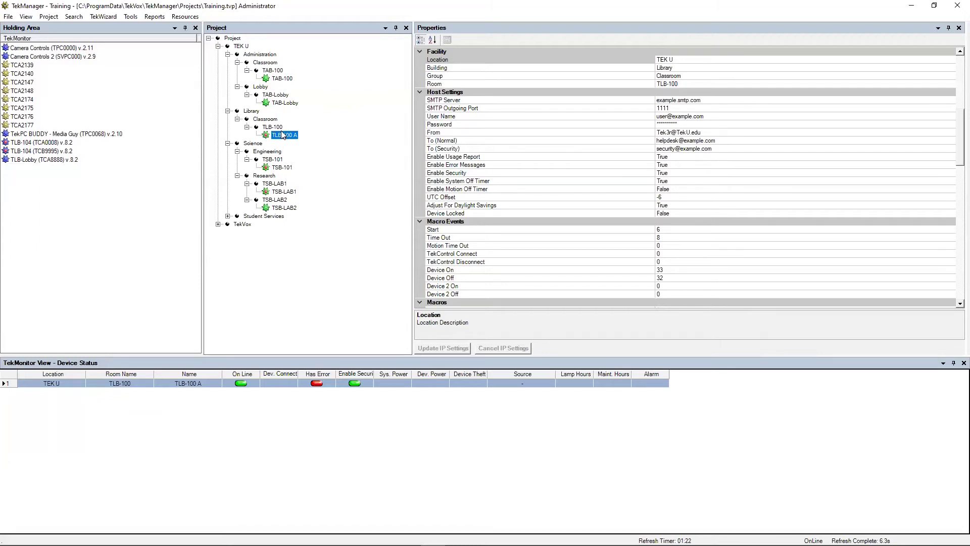
# Step: Review TLB-100 A's asset number, purchase date, installer, installation date and warranty date (06/01/2024)
pyautogui.scroll(10, 554, 142)
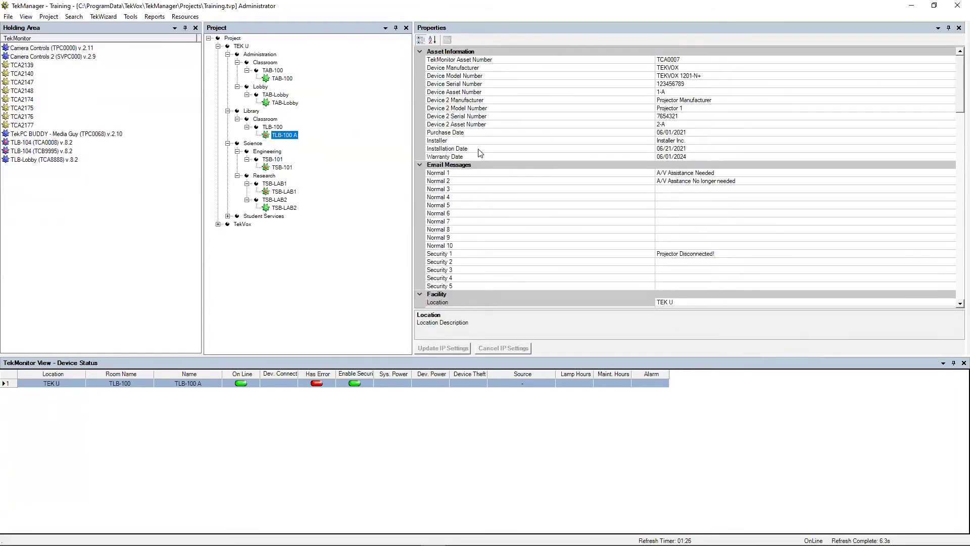
pyautogui.click(417, 4)
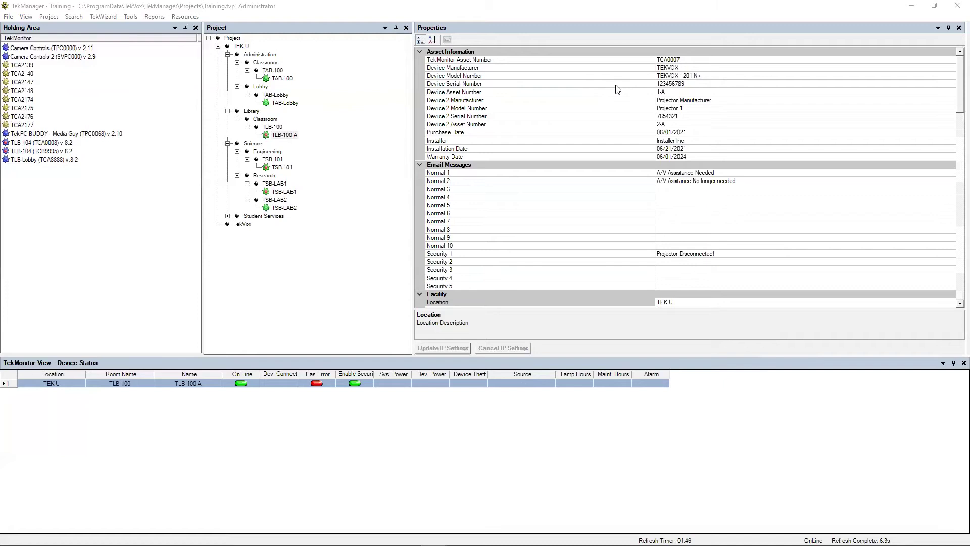
pyautogui.click(627, 95)
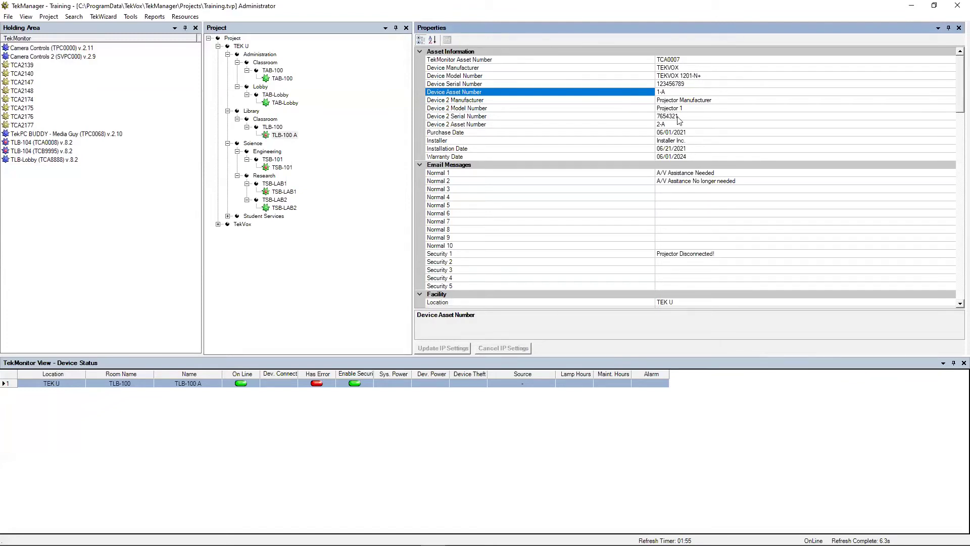
pyautogui.click(683, 133)
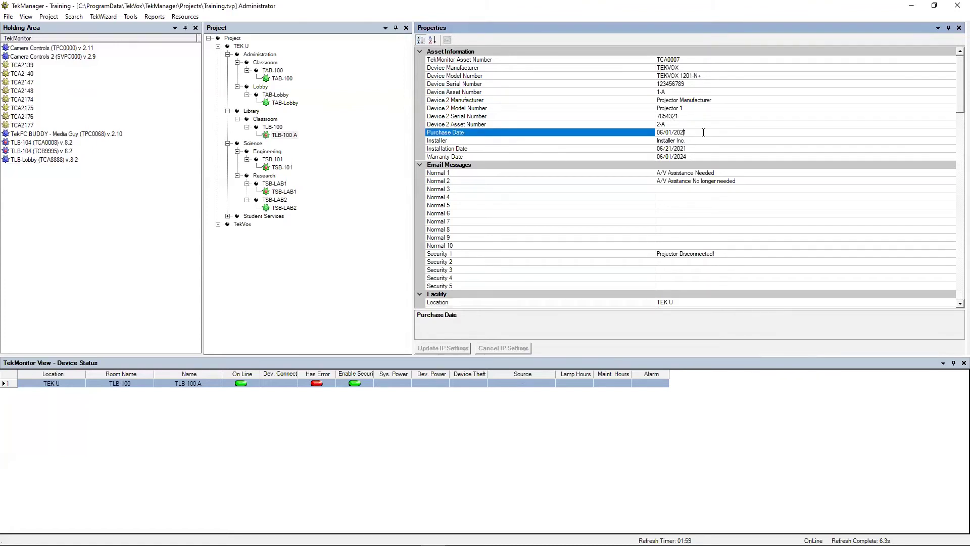
pyautogui.click(695, 141)
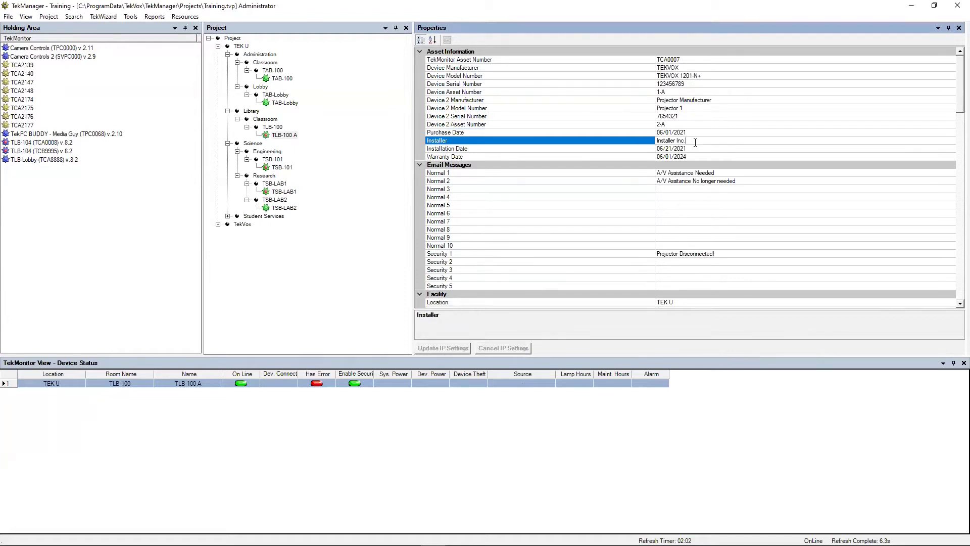
pyautogui.click(695, 148)
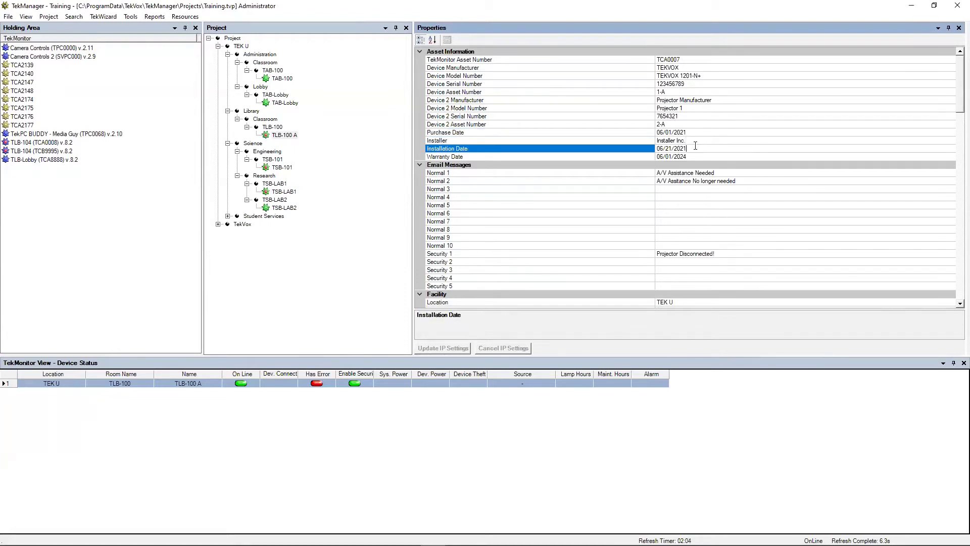
pyautogui.click(695, 154)
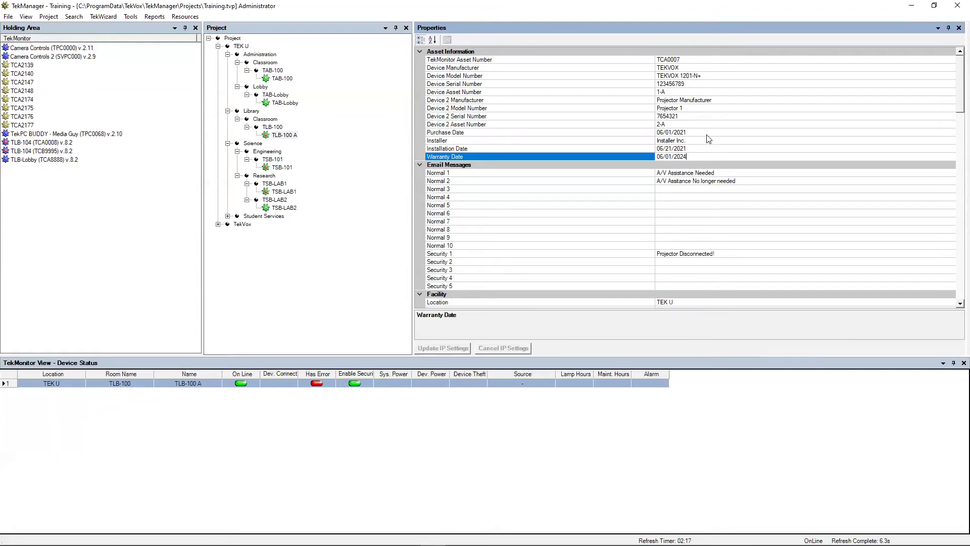
pyautogui.scroll(-2, 709, 139)
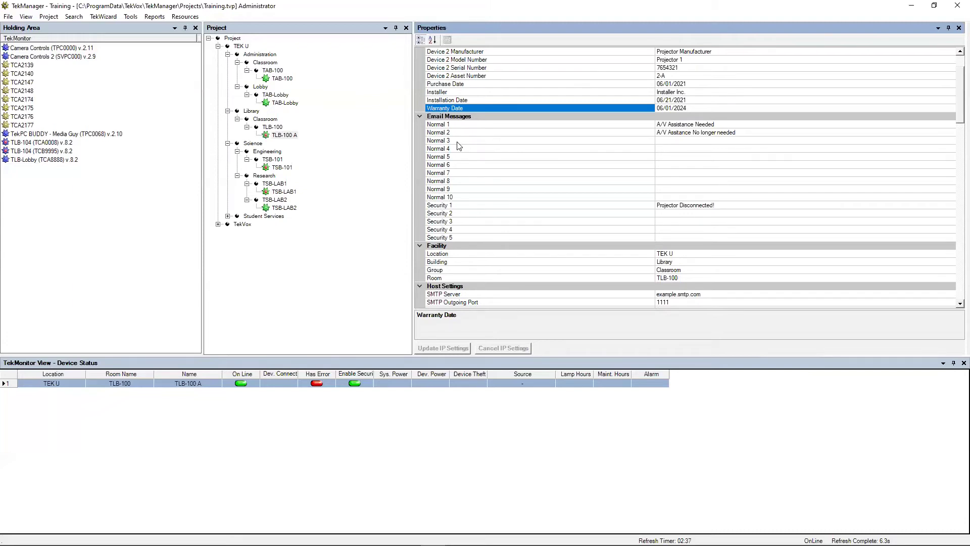
# Step: Check the Normal 1 'A/V Assistance Needed' and Security 1 'Projector Disconnected!' email messages
pyautogui.click(731, 125)
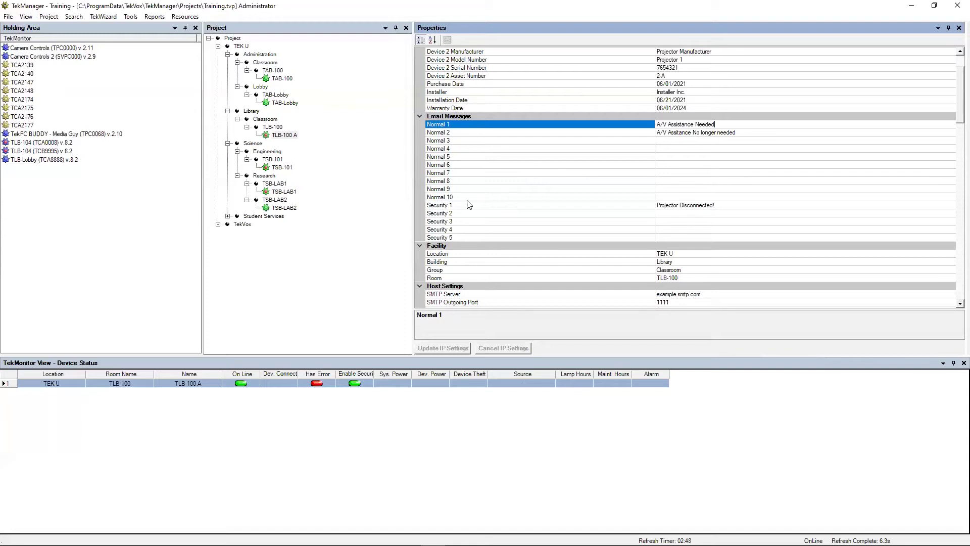
pyautogui.click(453, 205)
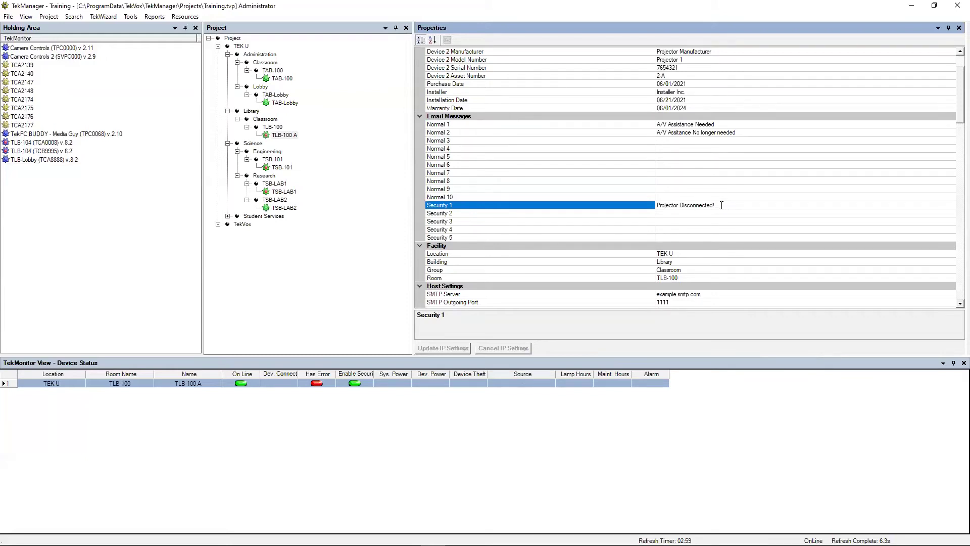
pyautogui.scroll(-2, 562, 230)
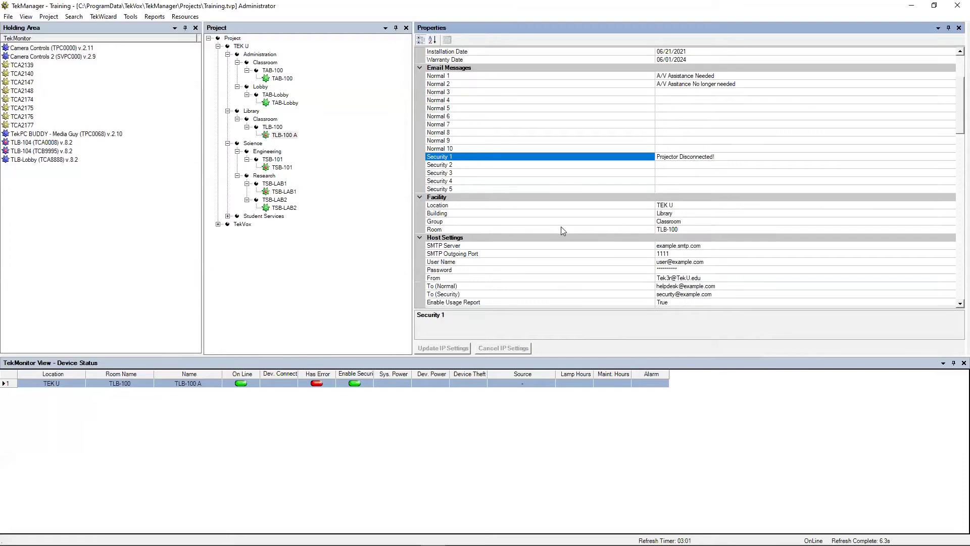
pyautogui.scroll(-1, 562, 228)
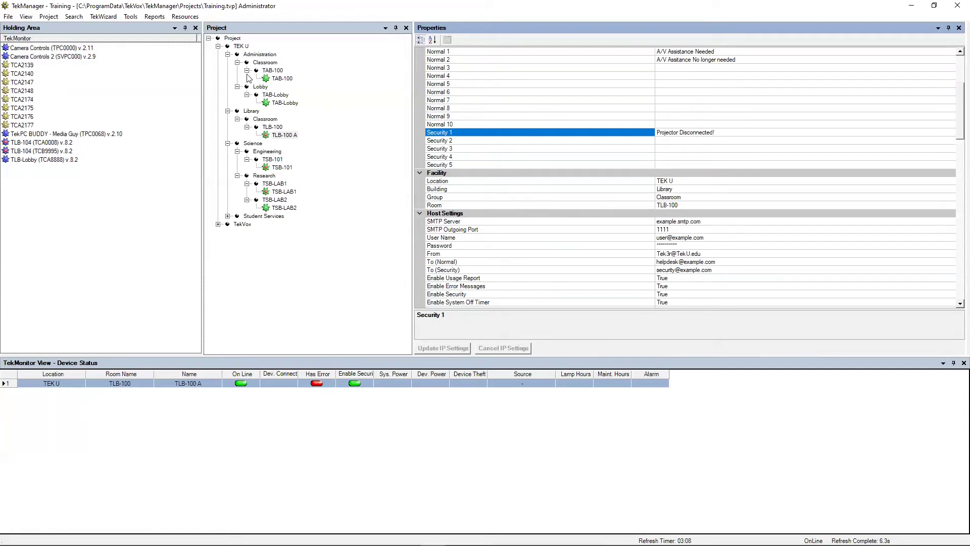
# Step: Try moving the Classroom group onto Administration and dismiss the same-facility-level warning
pyautogui.click(255, 55)
pyautogui.moveTo(264, 64); pyautogui.dragTo(252, 55)
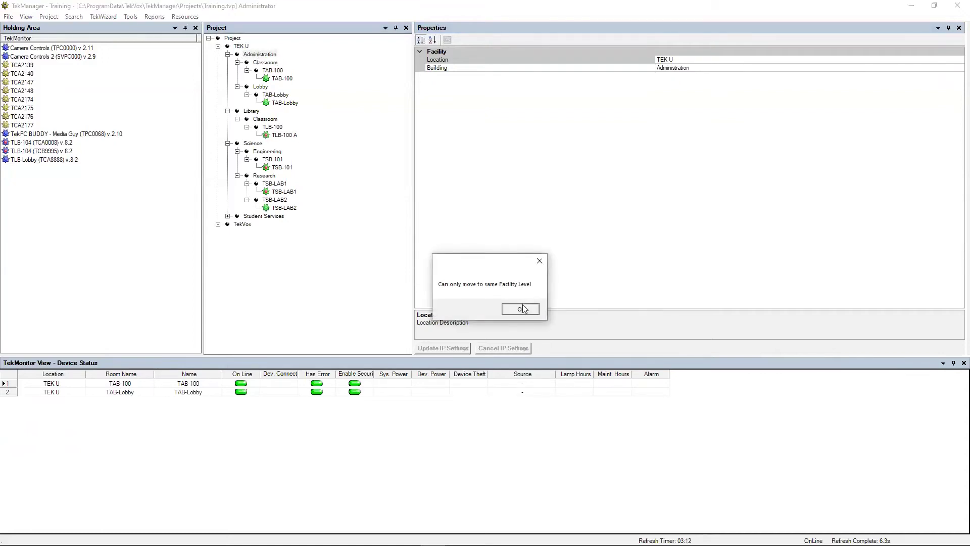
pyautogui.click(520, 308)
# Step: Check TAB-100's Room value under Administration > Classroom, then return to TLB-100 A
pyautogui.click(241, 45)
pyautogui.click(256, 55)
pyautogui.click(243, 47)
pyautogui.click(261, 56)
pyautogui.click(274, 64)
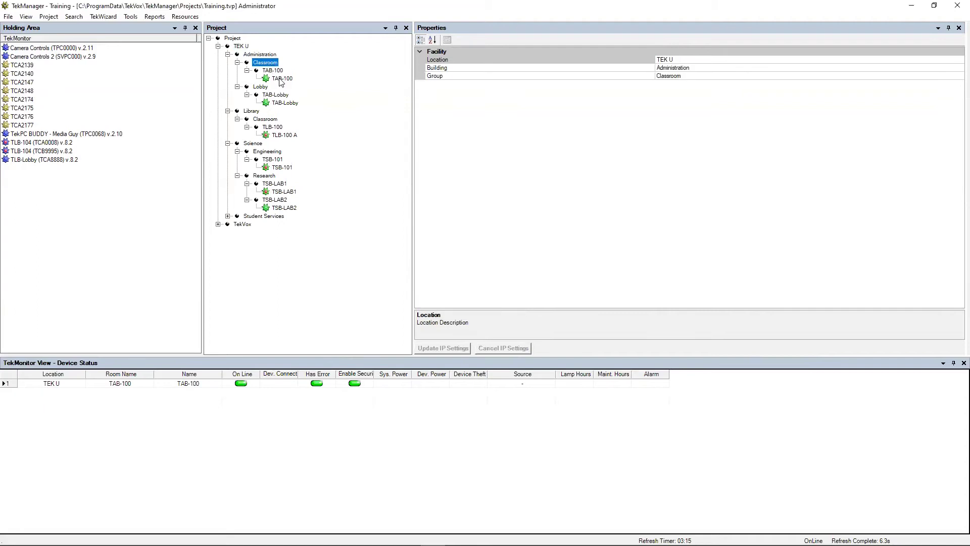
pyautogui.click(281, 79)
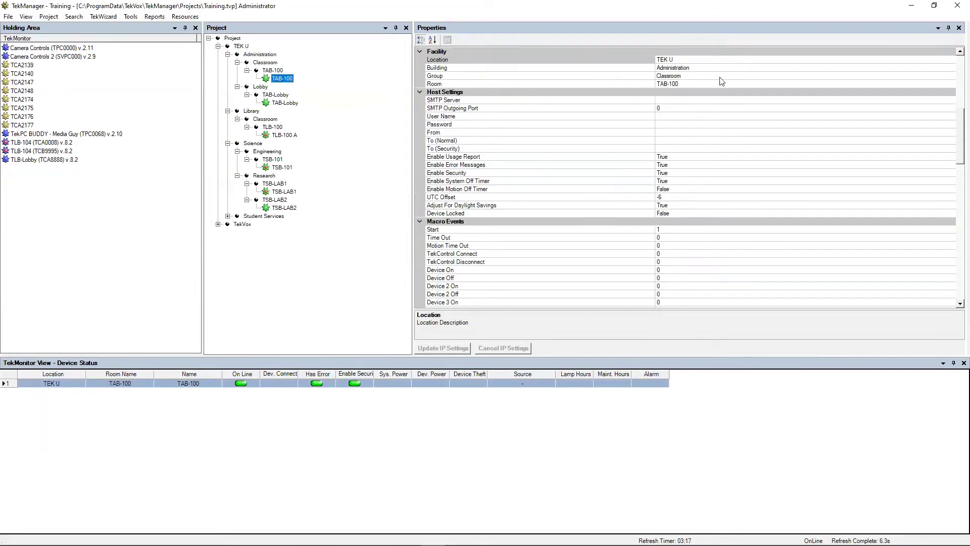
pyautogui.click(699, 83)
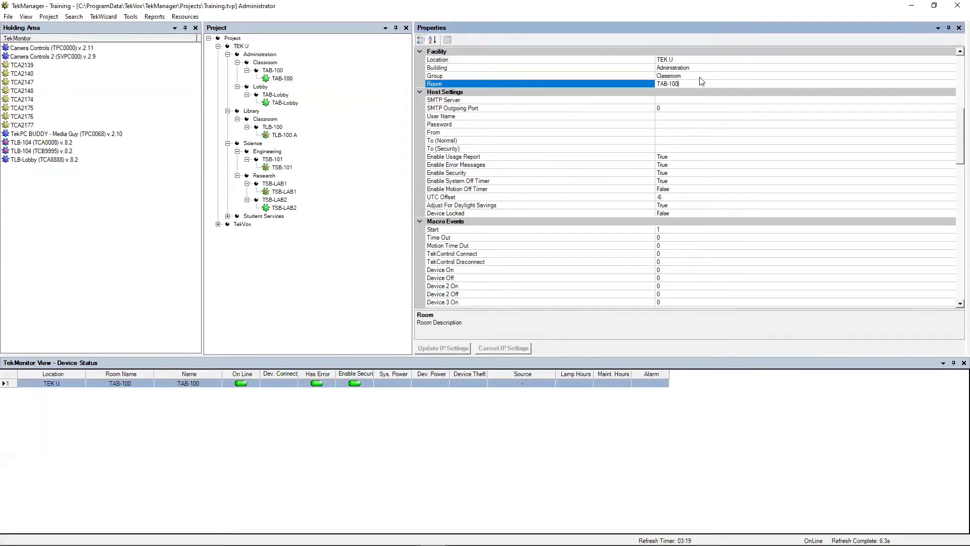
pyautogui.click(290, 135)
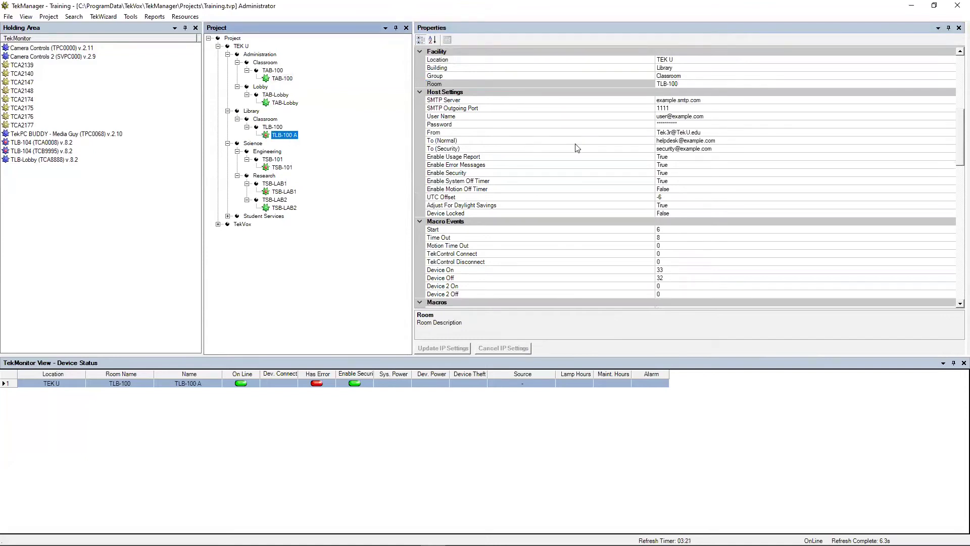
pyautogui.scroll(3, 578, 148)
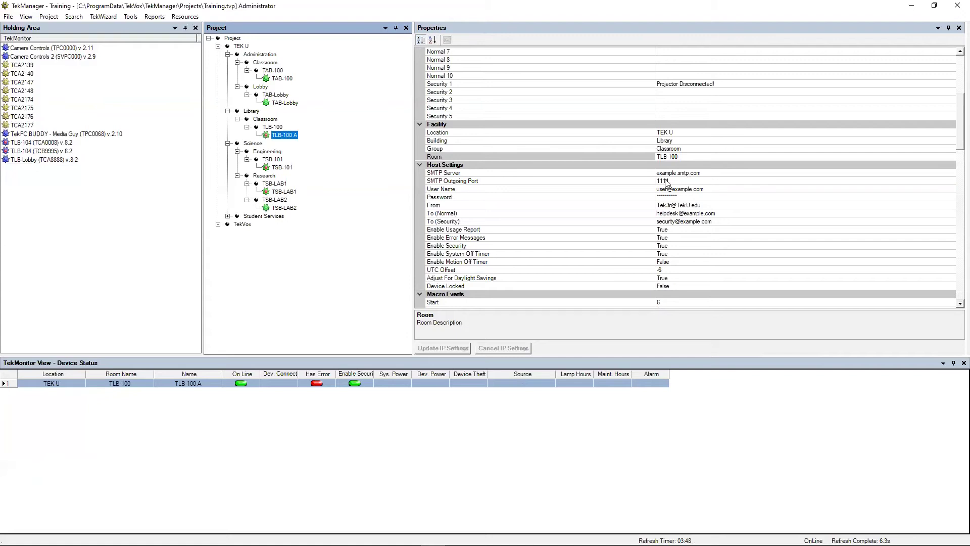
pyautogui.click(474, 175)
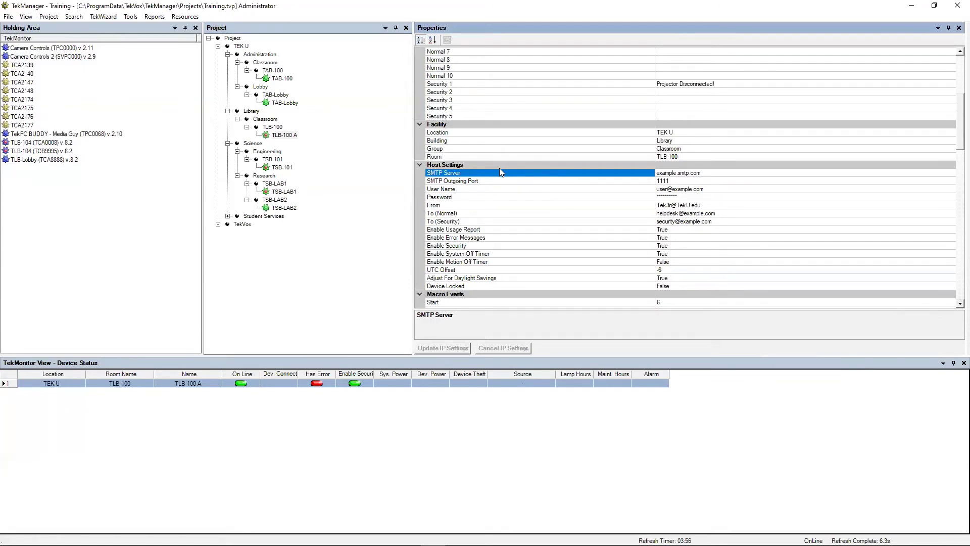
pyautogui.click(489, 182)
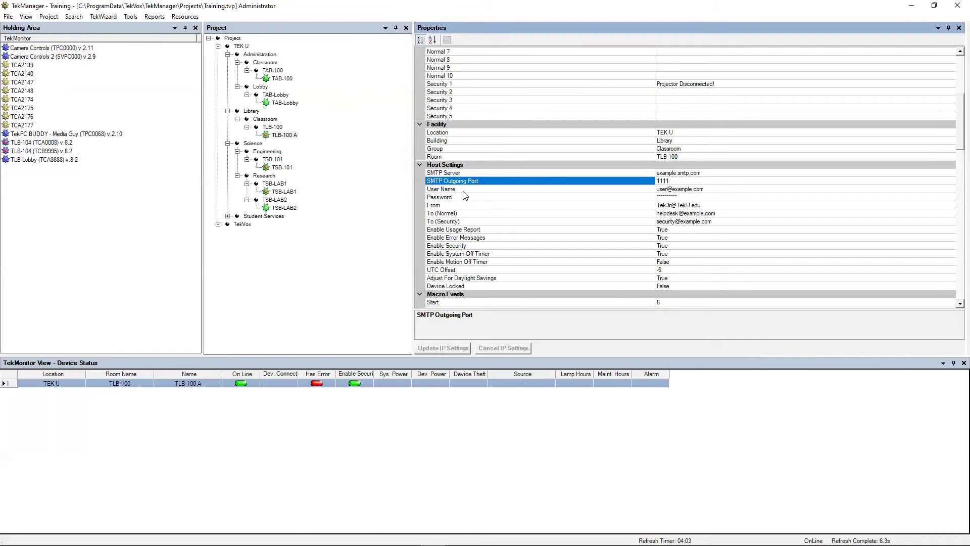
pyautogui.click(468, 191)
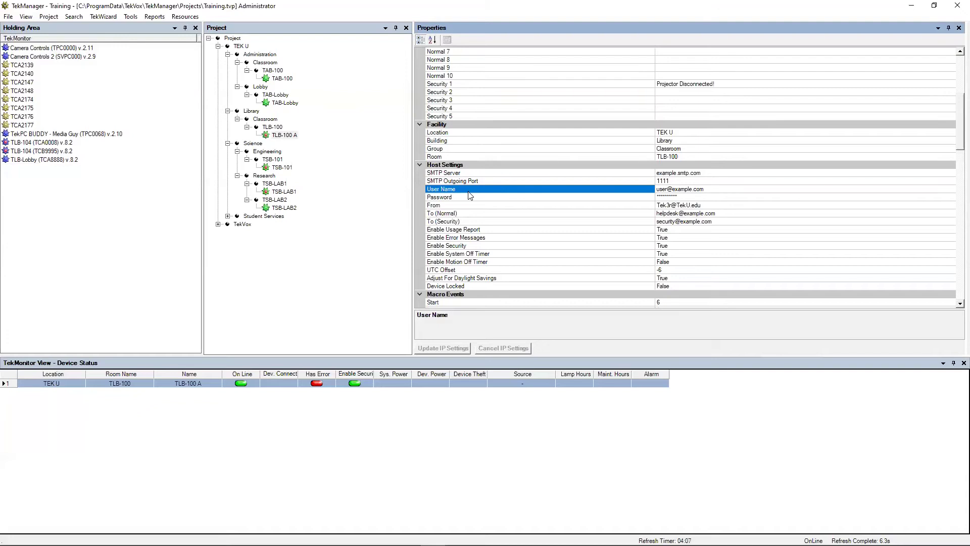
pyautogui.click(469, 198)
pyautogui.click(470, 205)
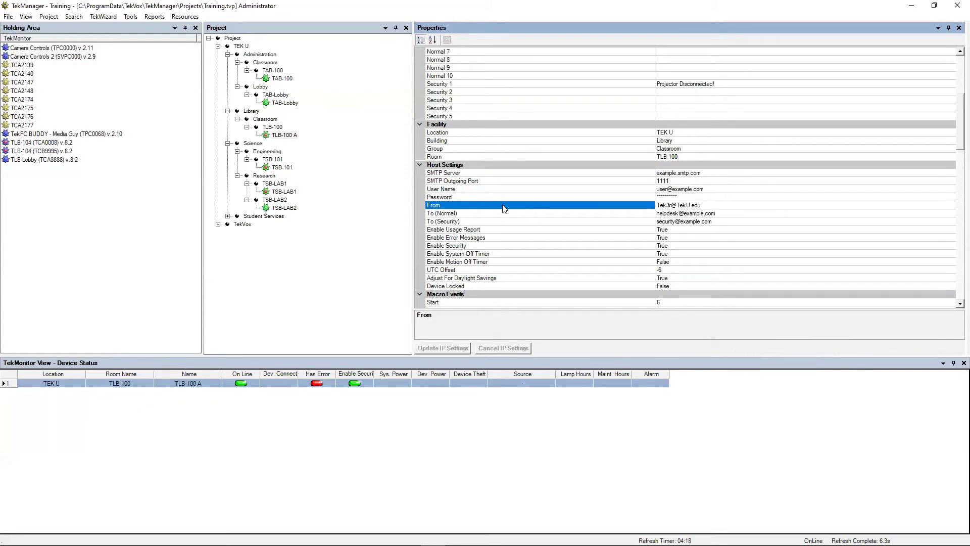
pyautogui.click(485, 214)
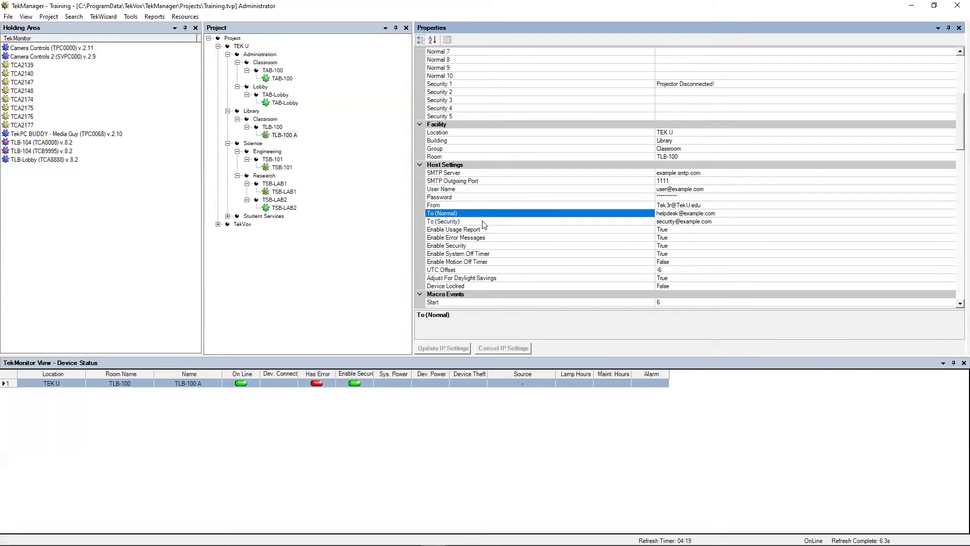
pyautogui.click(482, 222)
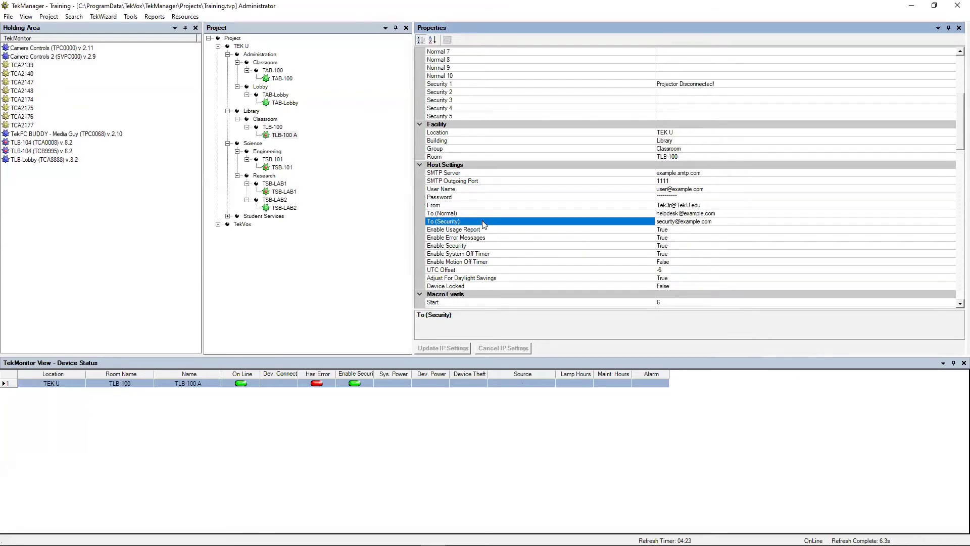
pyautogui.click(474, 213)
pyautogui.click(475, 221)
pyautogui.click(474, 214)
pyautogui.click(474, 230)
pyautogui.click(475, 222)
pyautogui.click(450, 214)
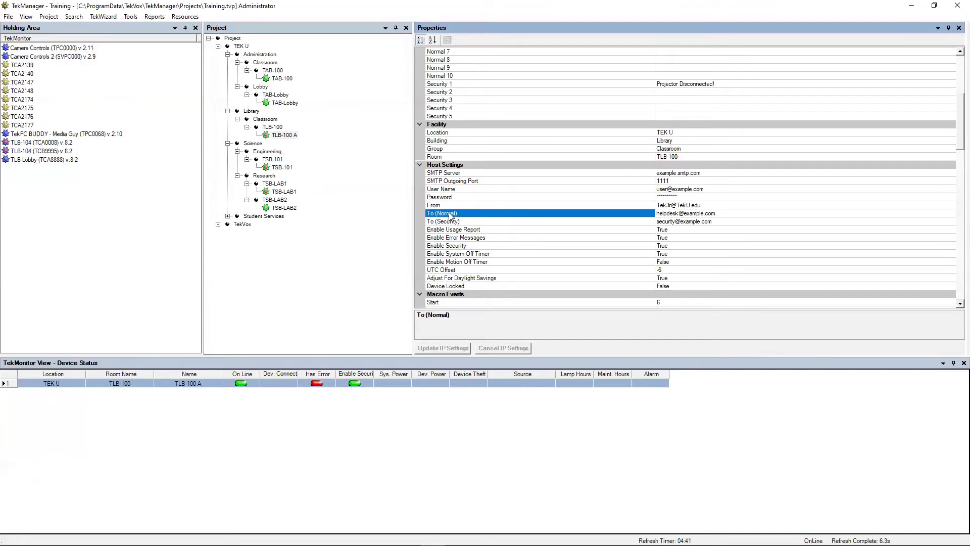
pyautogui.click(484, 232)
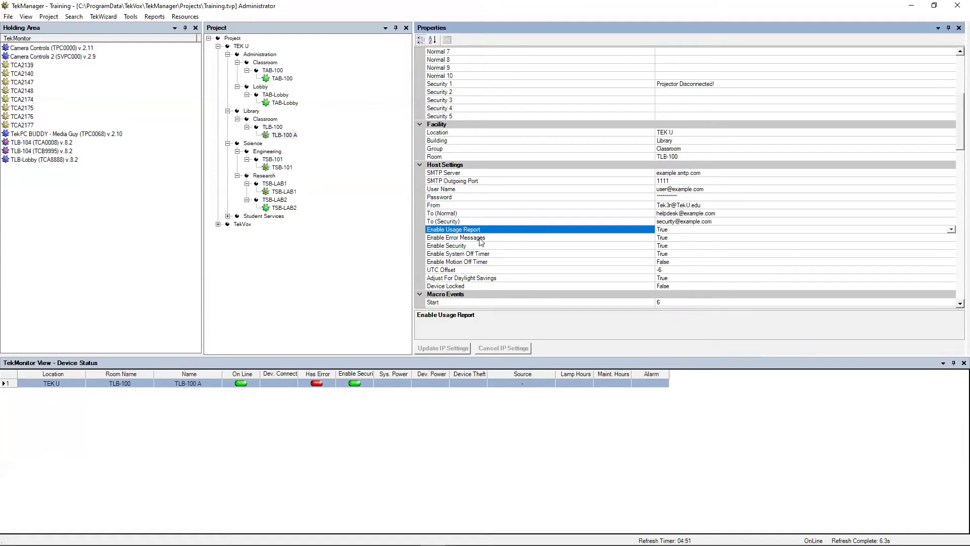
pyautogui.click(497, 239)
pyautogui.click(495, 232)
pyautogui.click(471, 213)
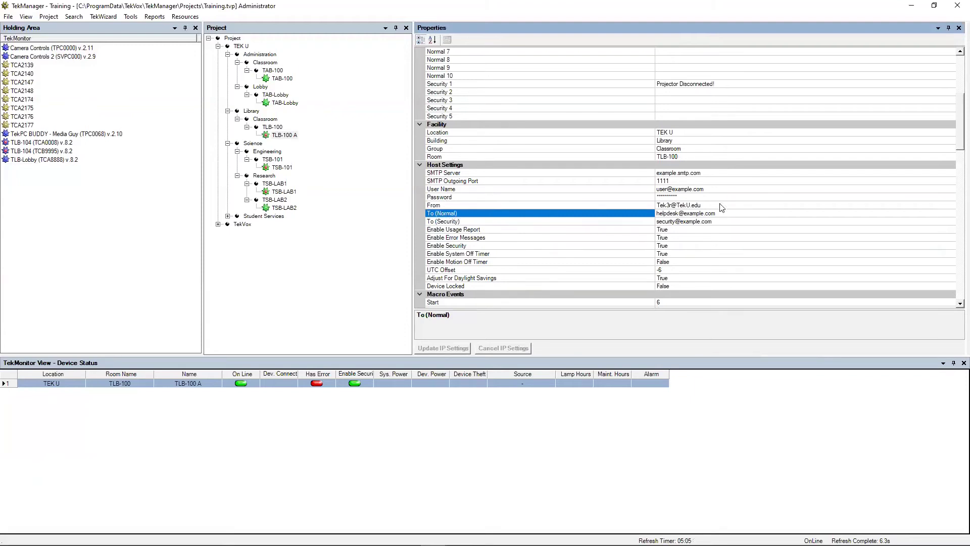
pyautogui.click(519, 233)
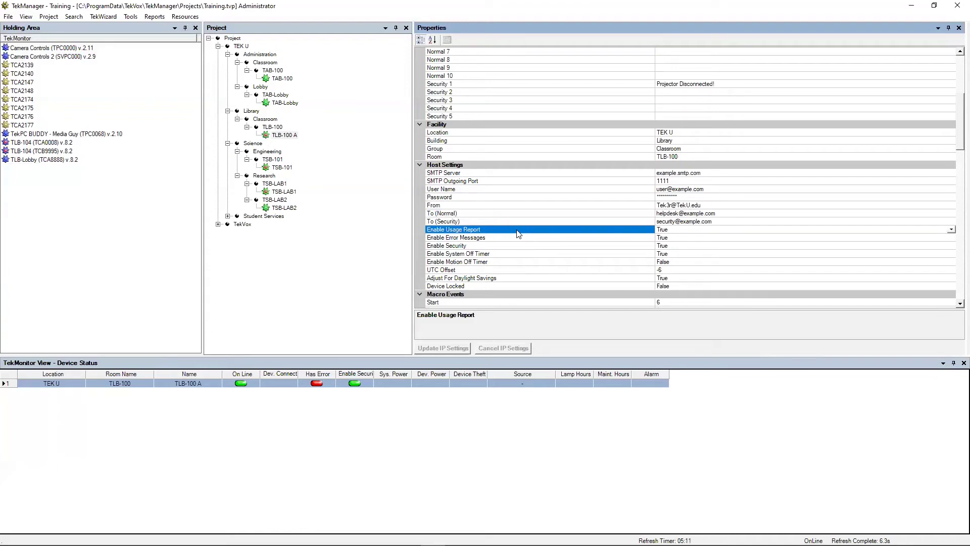
pyautogui.click(490, 240)
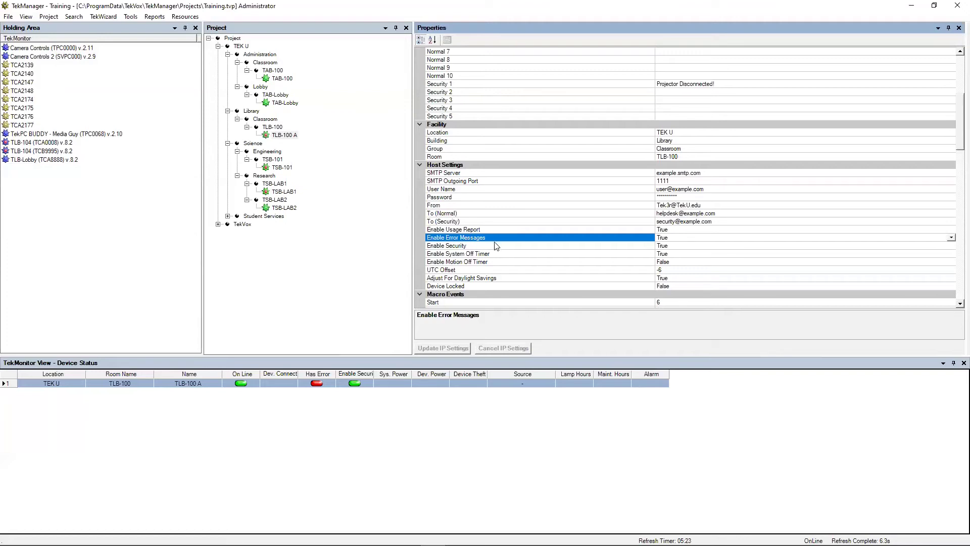
pyautogui.click(477, 248)
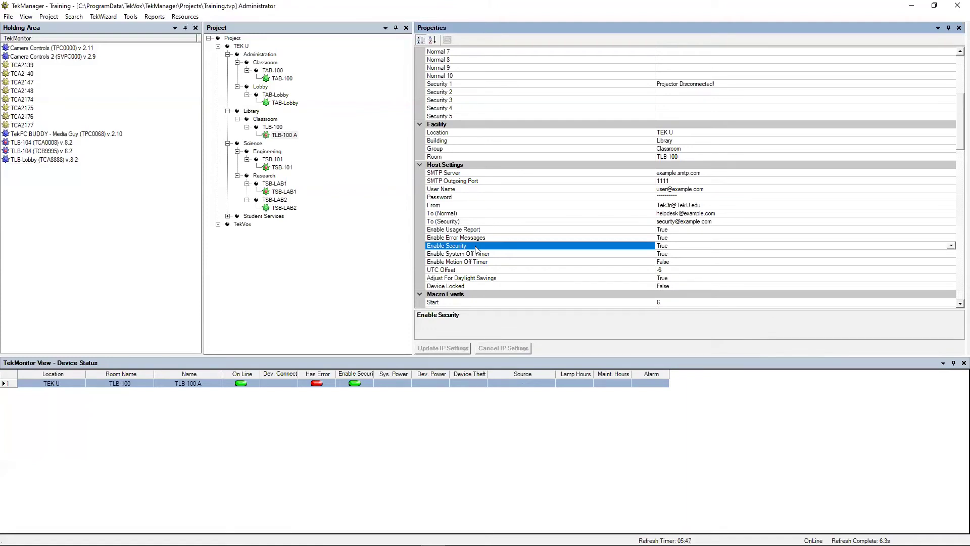
pyautogui.click(481, 262)
pyautogui.click(484, 255)
pyautogui.click(488, 263)
pyautogui.scroll(-1, 488, 263)
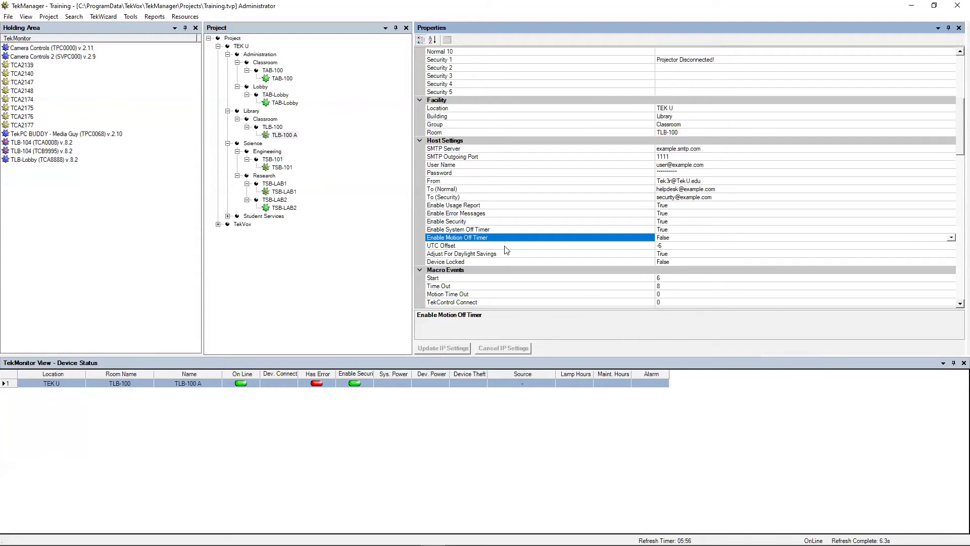
pyautogui.click(464, 246)
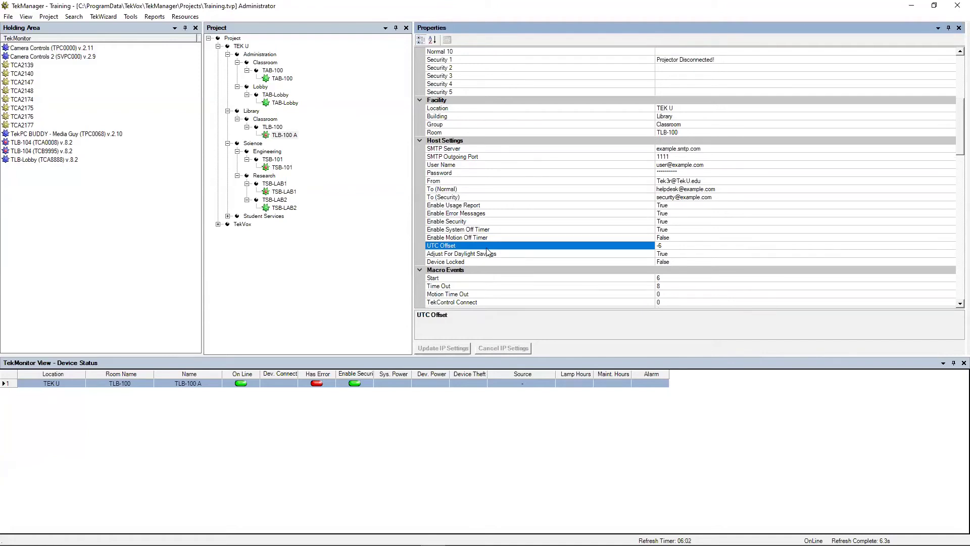
pyautogui.click(479, 254)
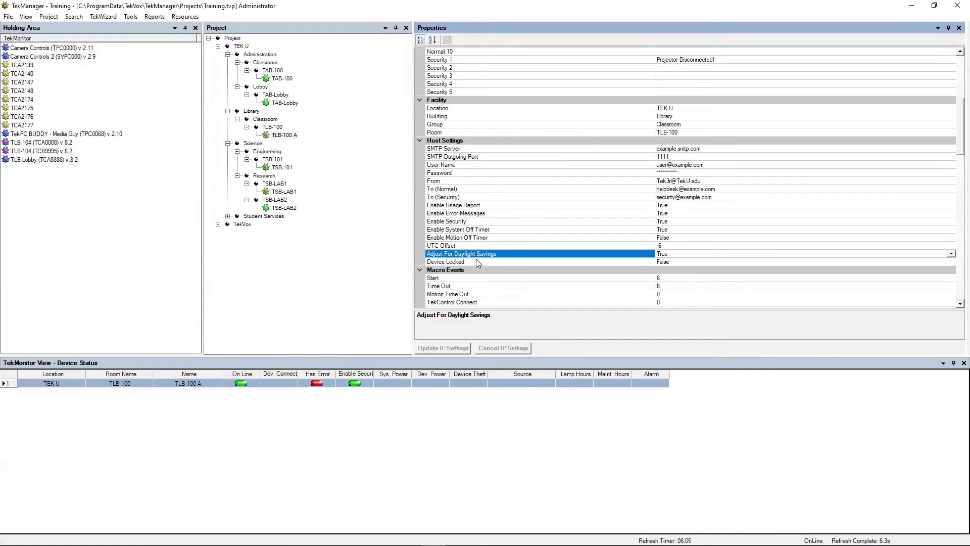
pyautogui.scroll(-2, 476, 266)
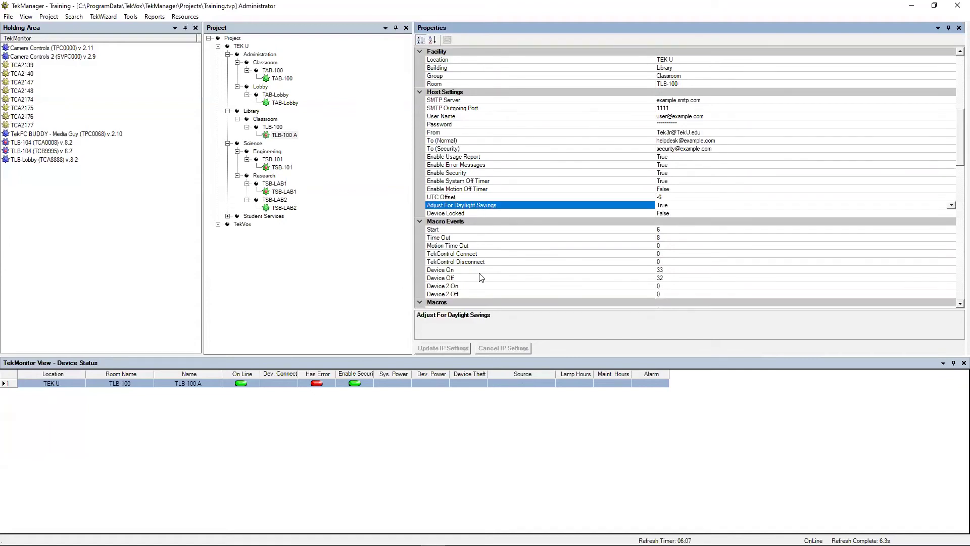
pyautogui.click(474, 213)
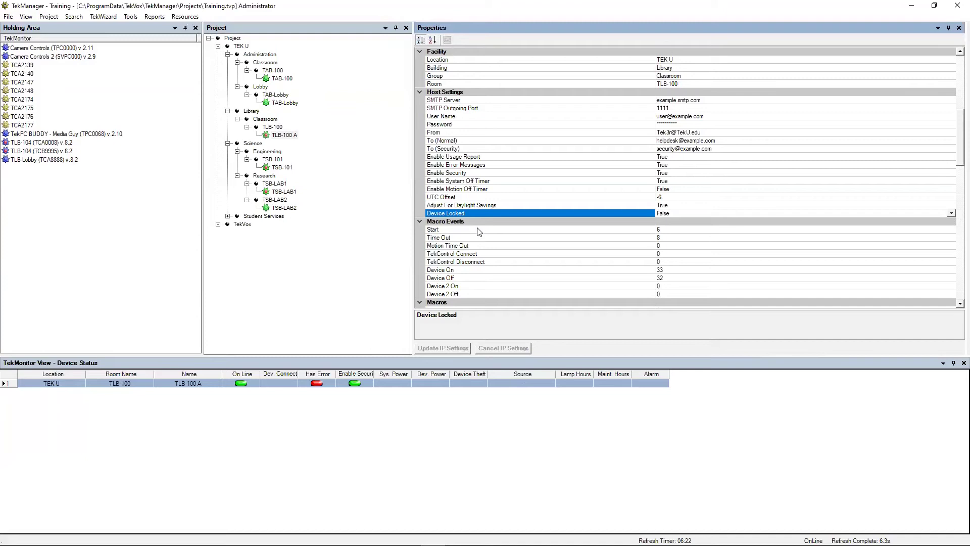
pyautogui.scroll(-2, 482, 228)
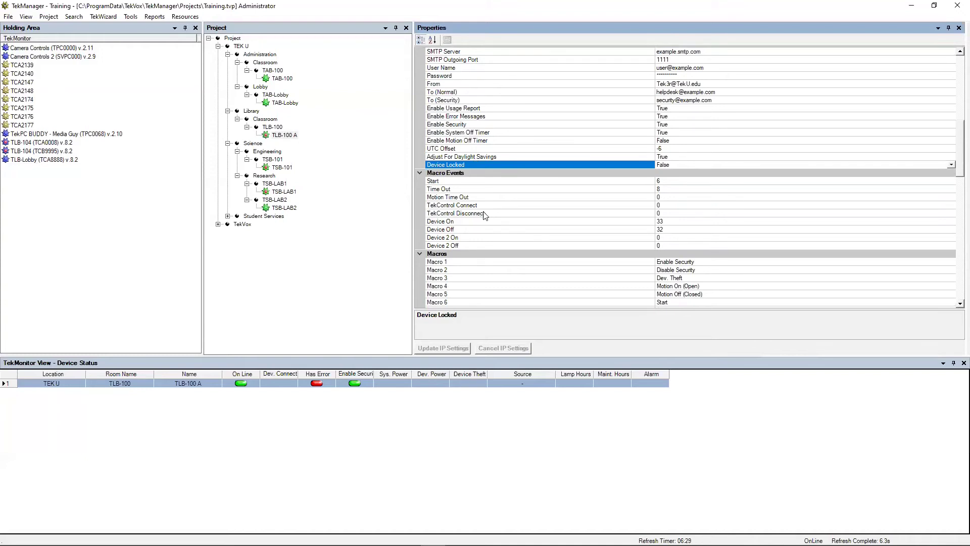
pyautogui.scroll(-2, 482, 215)
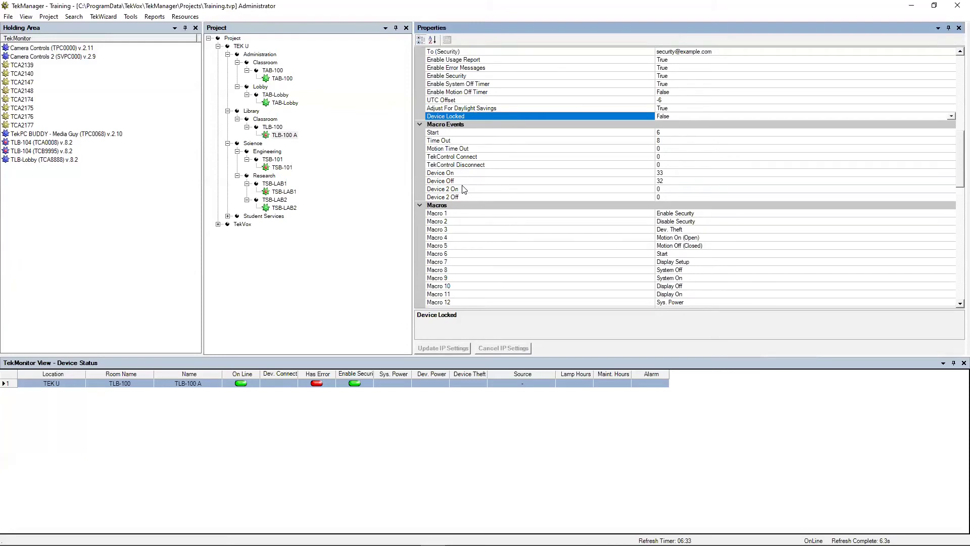
pyautogui.click(452, 134)
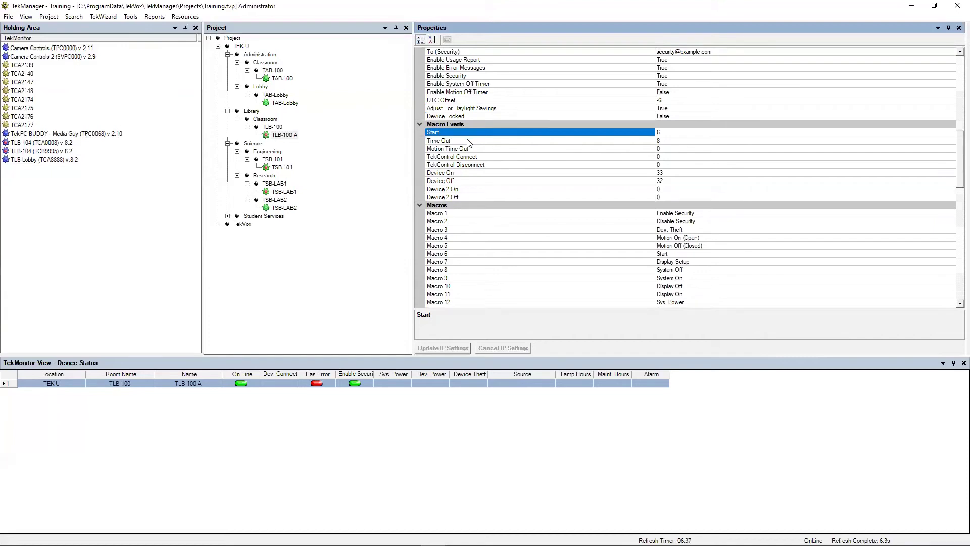
pyautogui.click(467, 140)
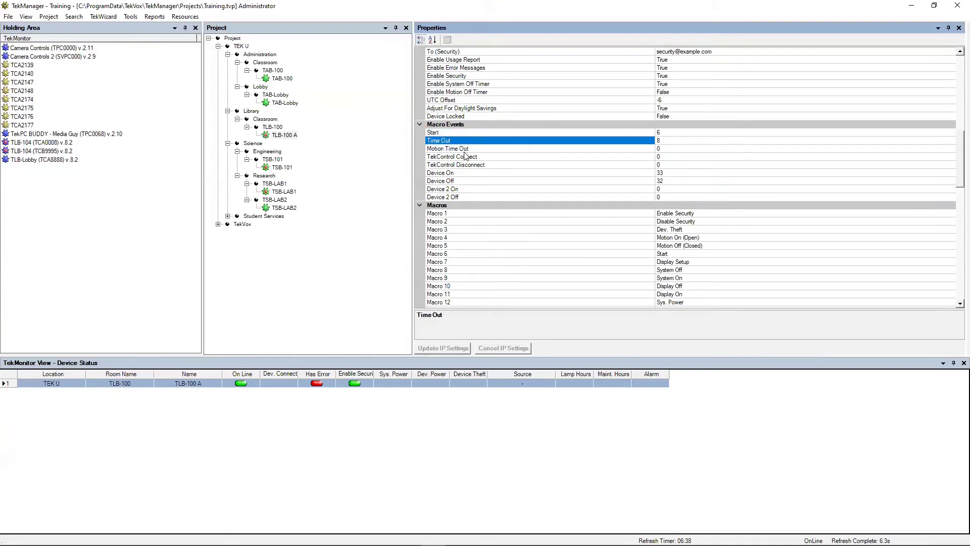
pyautogui.scroll(-1, 475, 179)
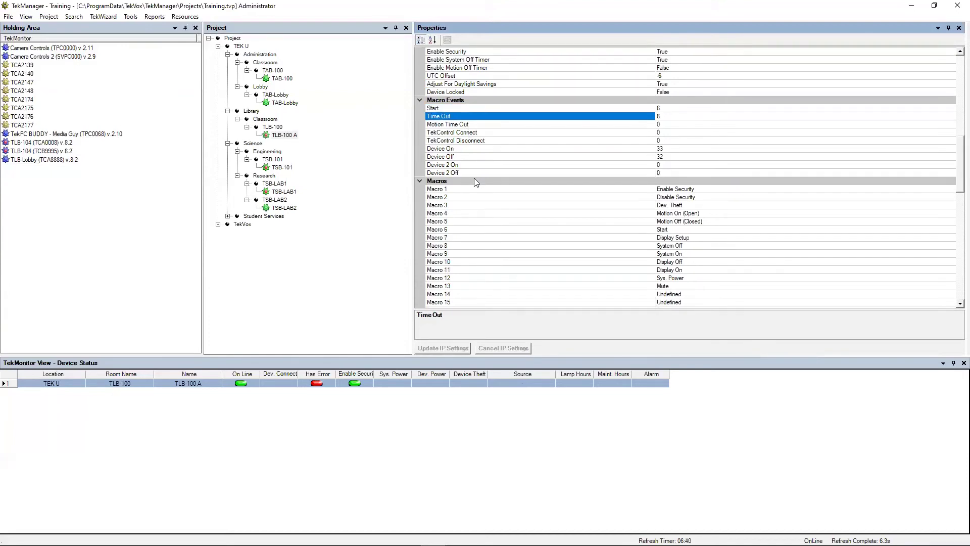
pyautogui.scroll(-3, 473, 179)
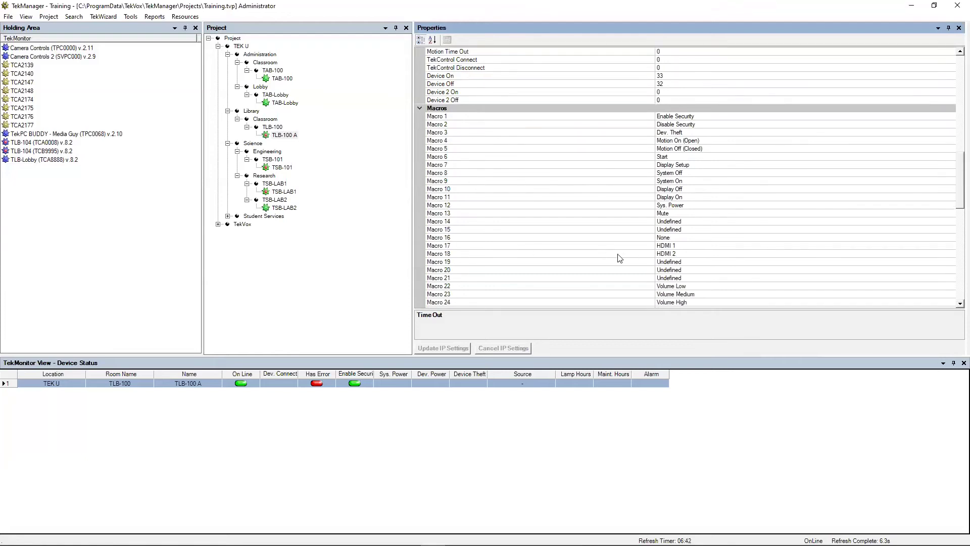
pyautogui.scroll(-7, 642, 201)
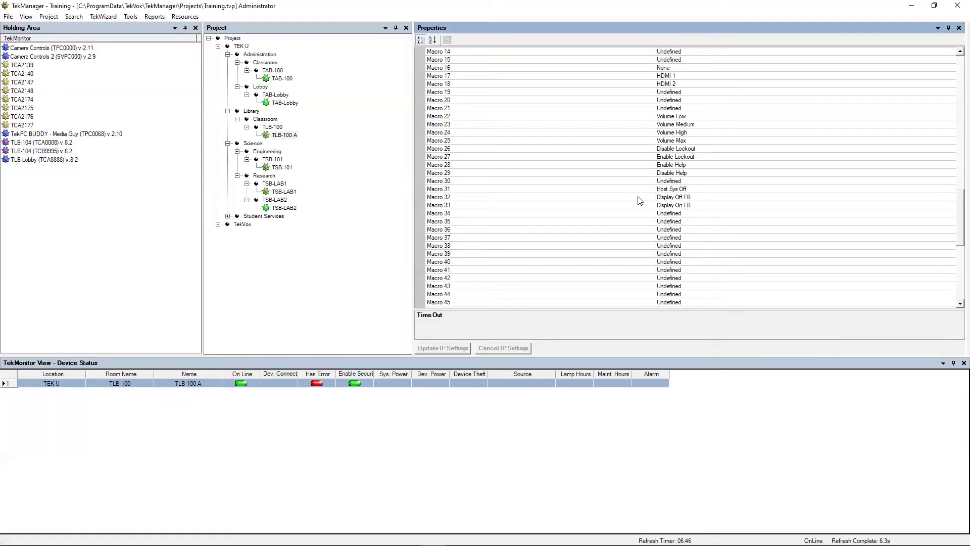
pyautogui.scroll(-4, 640, 200)
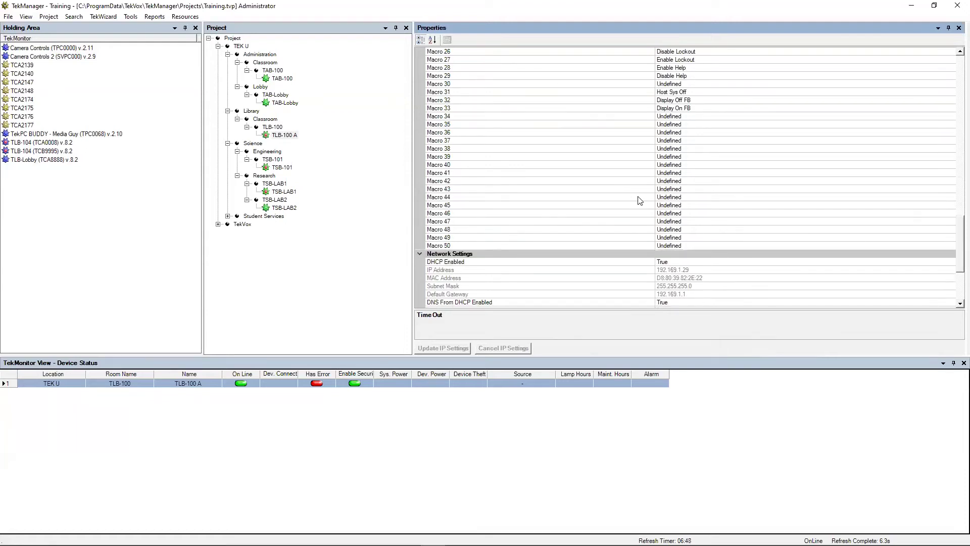
pyautogui.scroll(-6, 638, 197)
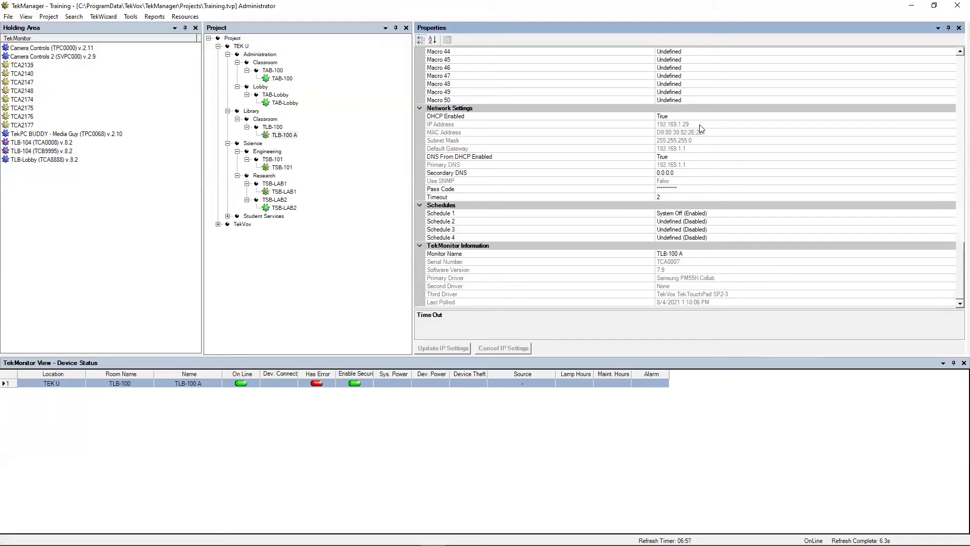
pyautogui.moveTo(655, 124)
pyautogui.mouseDown()
pyautogui.moveTo(664, 124)
pyautogui.moveTo(656, 124)
pyautogui.mouseUp()
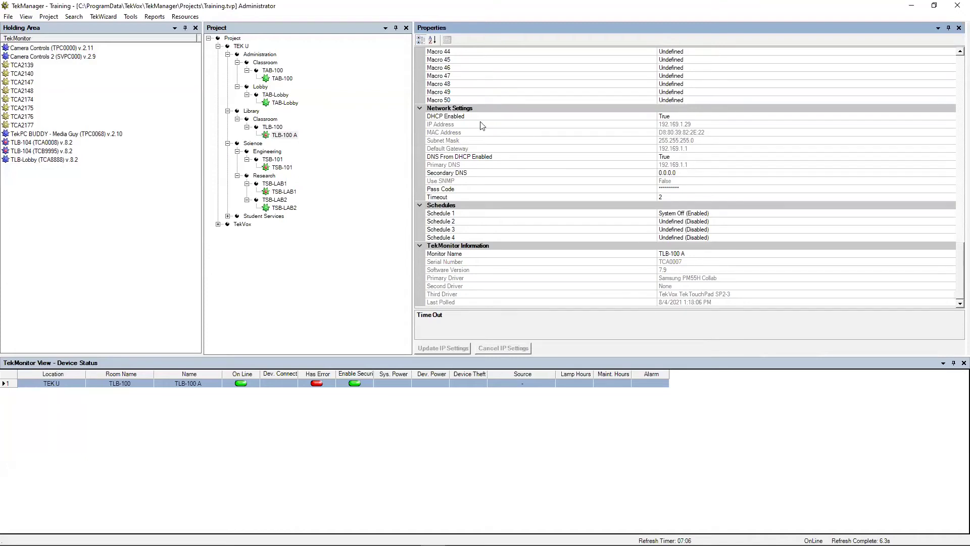
pyautogui.click(458, 117)
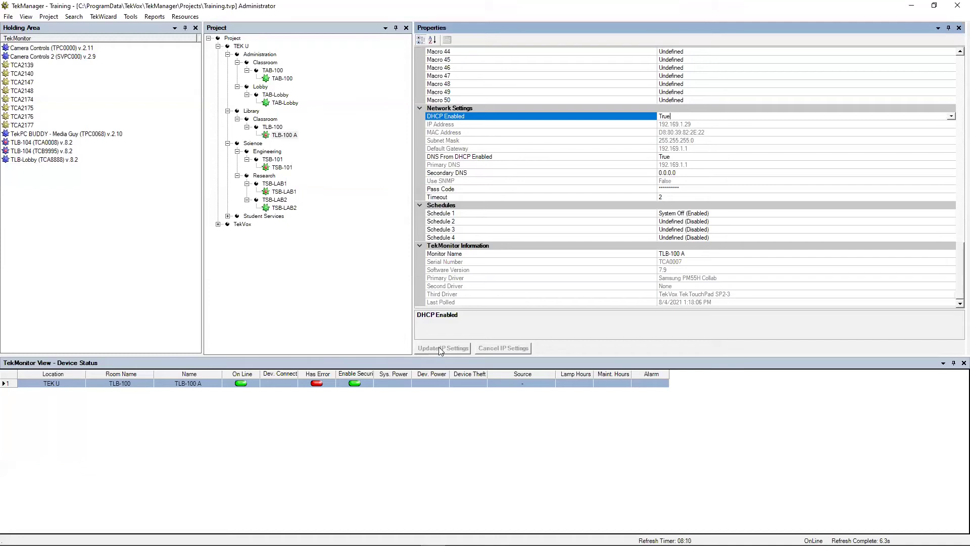
# Step: Set DHCP Enabled to False and open the Schedule 1 editor (Host Sys Off, daily 11:00 PM)
pyautogui.press('Down')
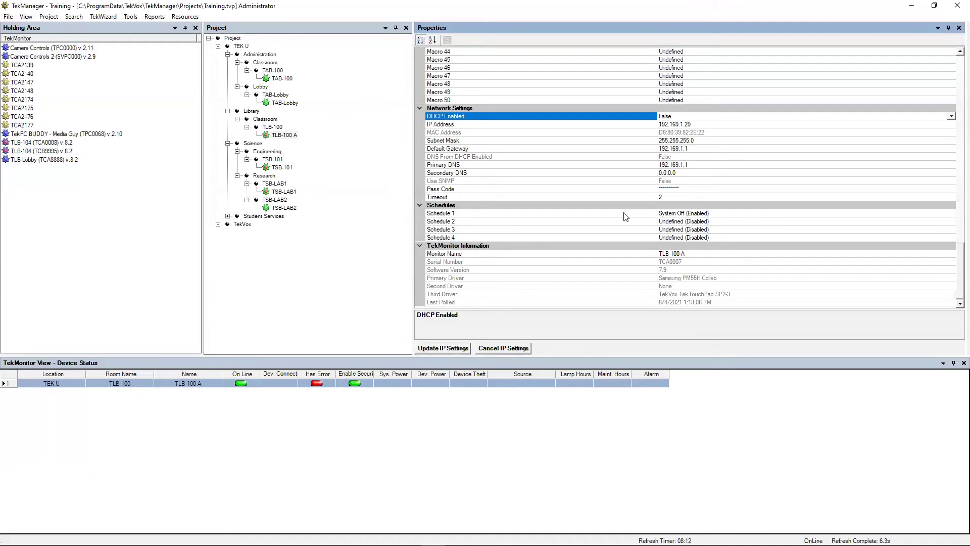
pyautogui.click(501, 214)
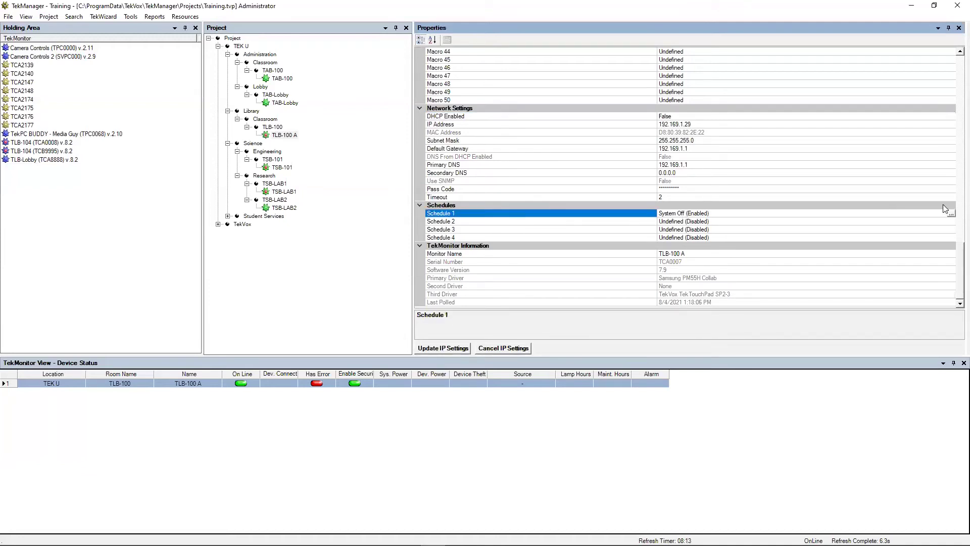
pyautogui.click(952, 215)
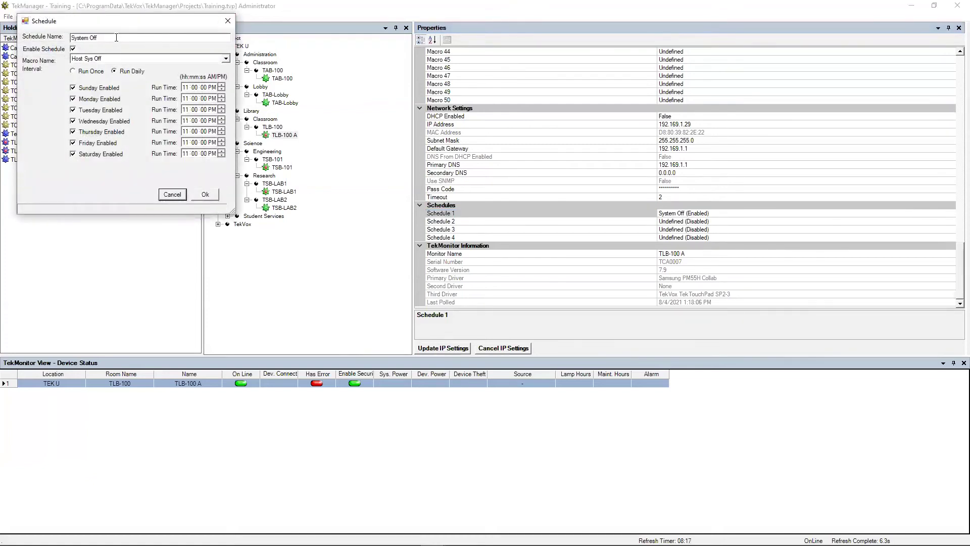
pyautogui.click(89, 72)
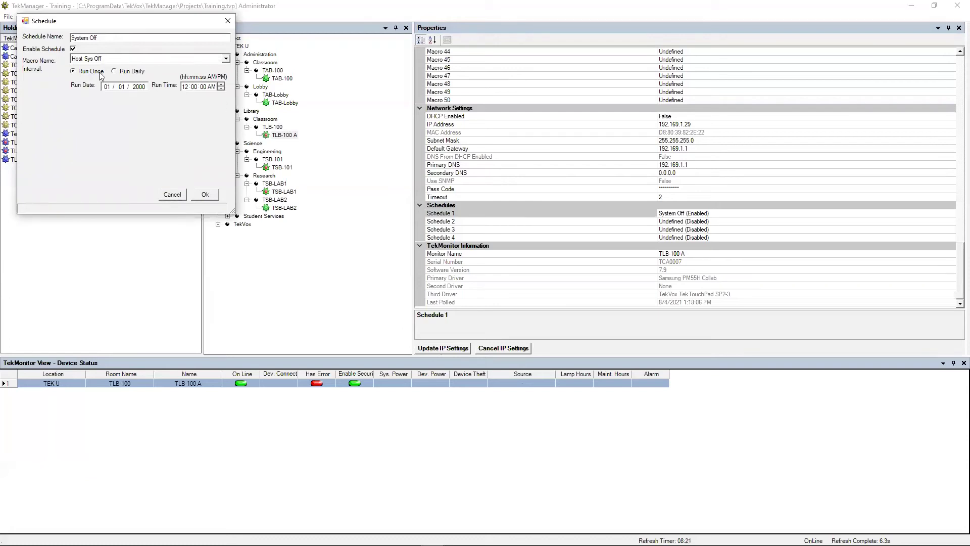
pyautogui.click(131, 75)
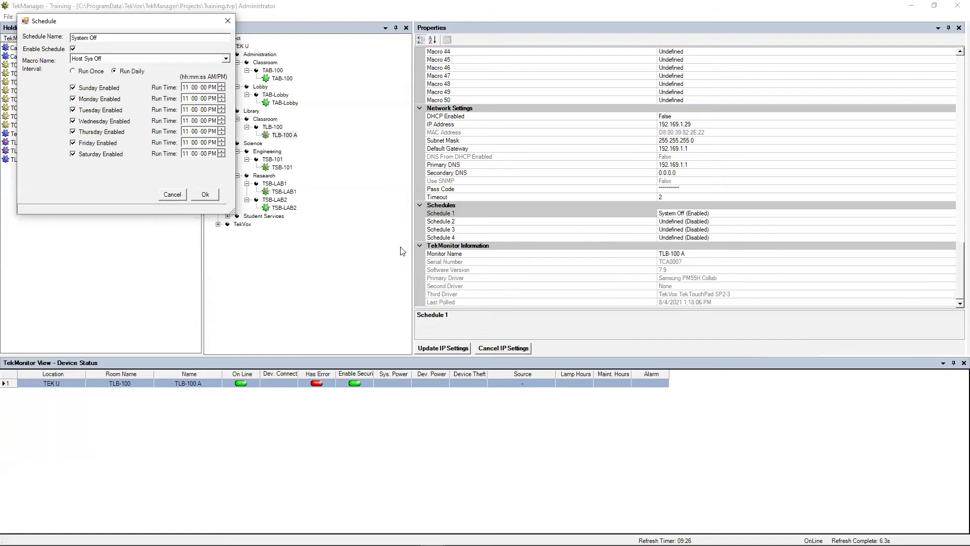
# Step: Browse the Macro Name list, keep Host Sys Off, and confirm Schedule 1 as System Off
pyautogui.click(225, 59)
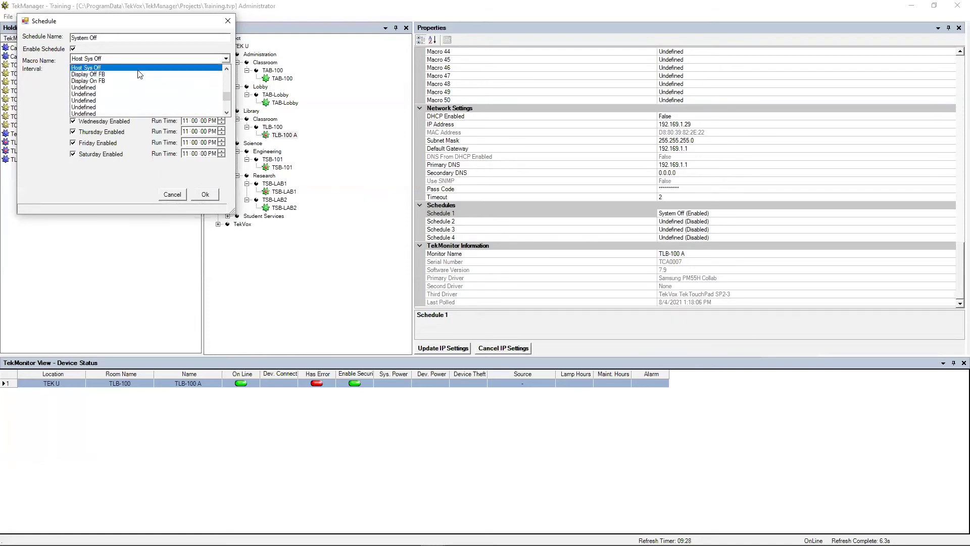
pyautogui.scroll(3, 146, 81)
pyautogui.scroll(6, 151, 84)
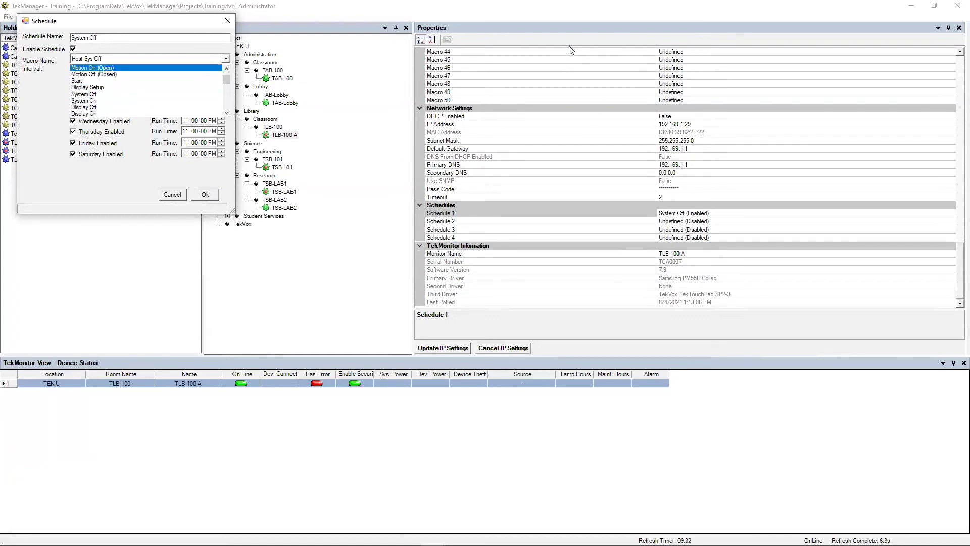
pyautogui.click(226, 60)
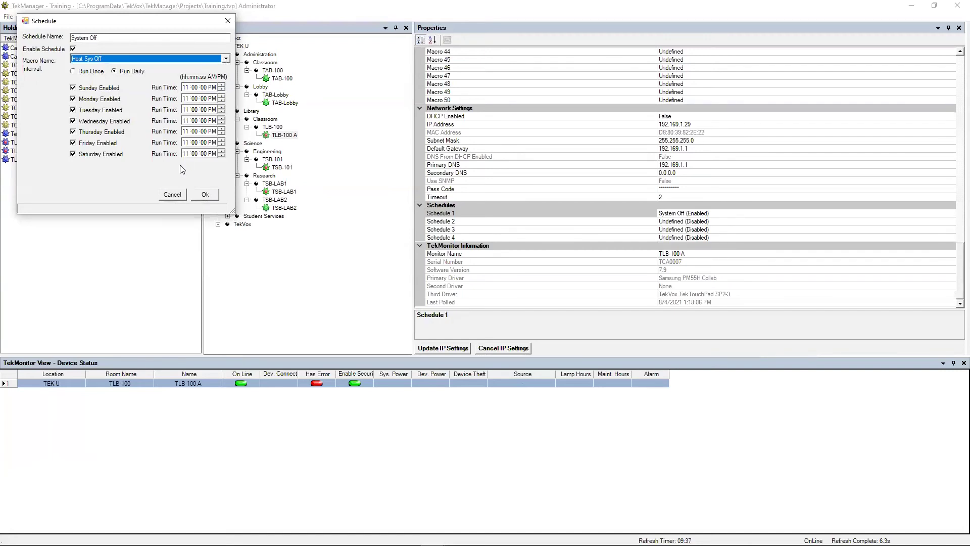
pyautogui.click(205, 195)
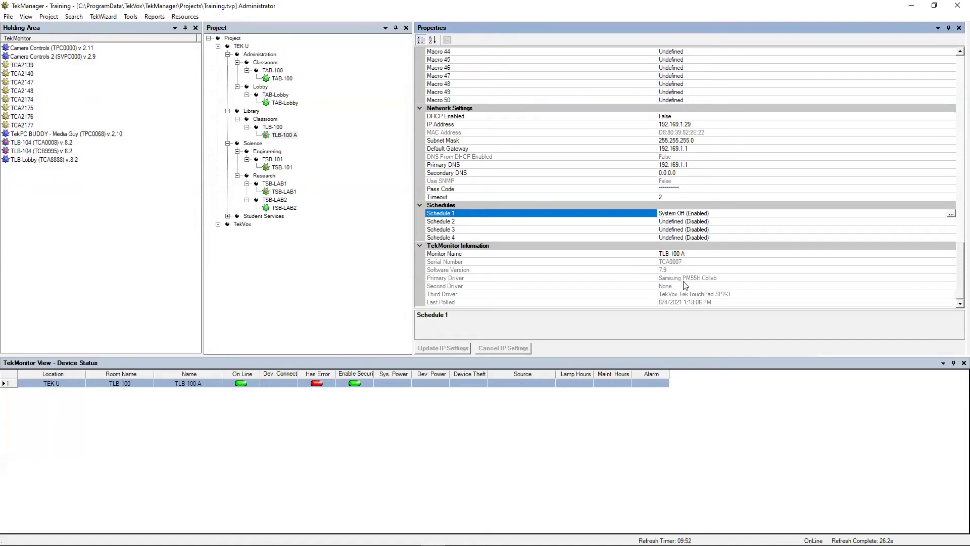
pyautogui.click(634, 262)
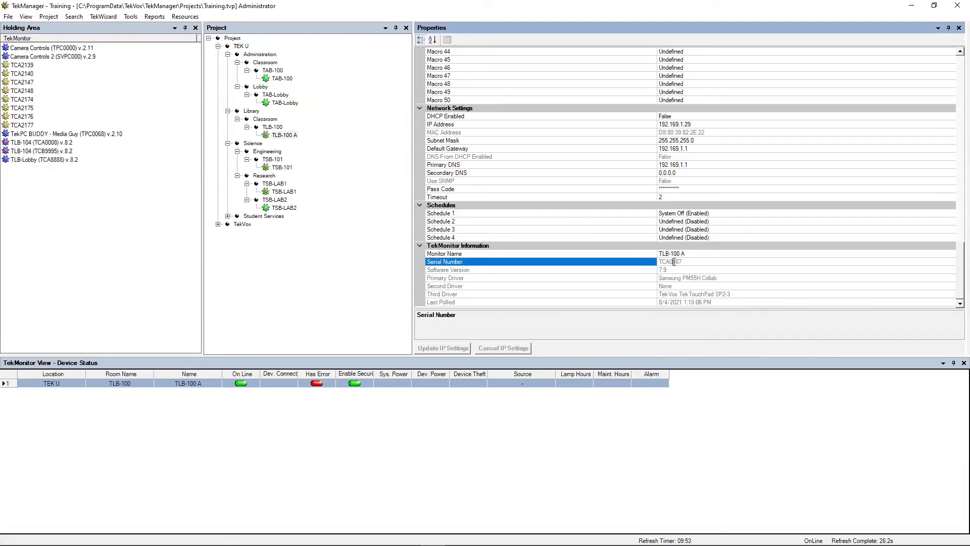
pyautogui.click(653, 270)
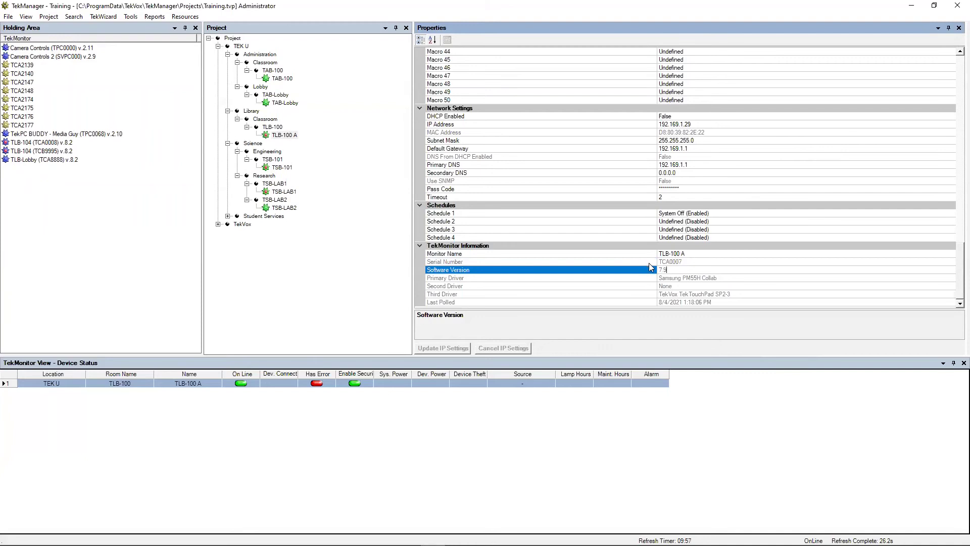
pyautogui.click(684, 278)
pyautogui.click(677, 286)
pyautogui.click(689, 294)
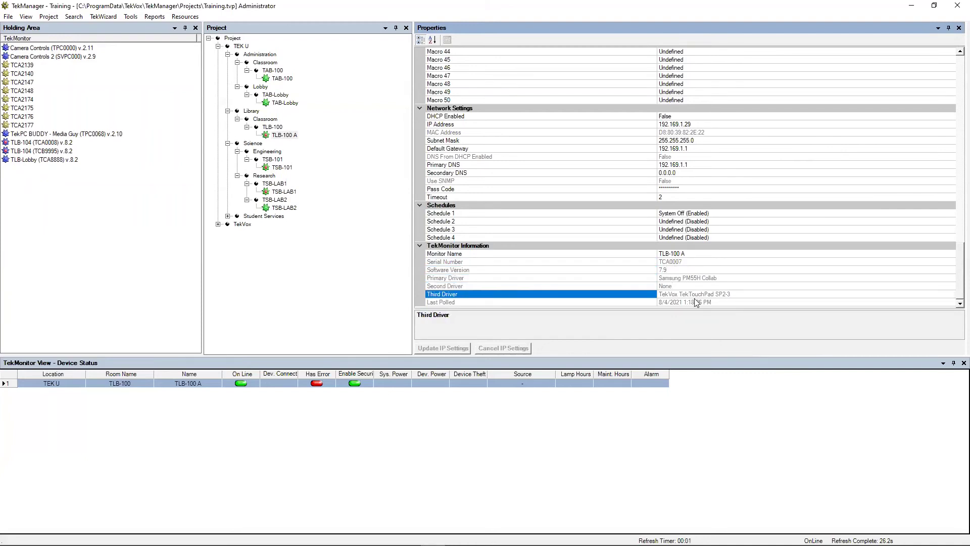
pyautogui.click(691, 278)
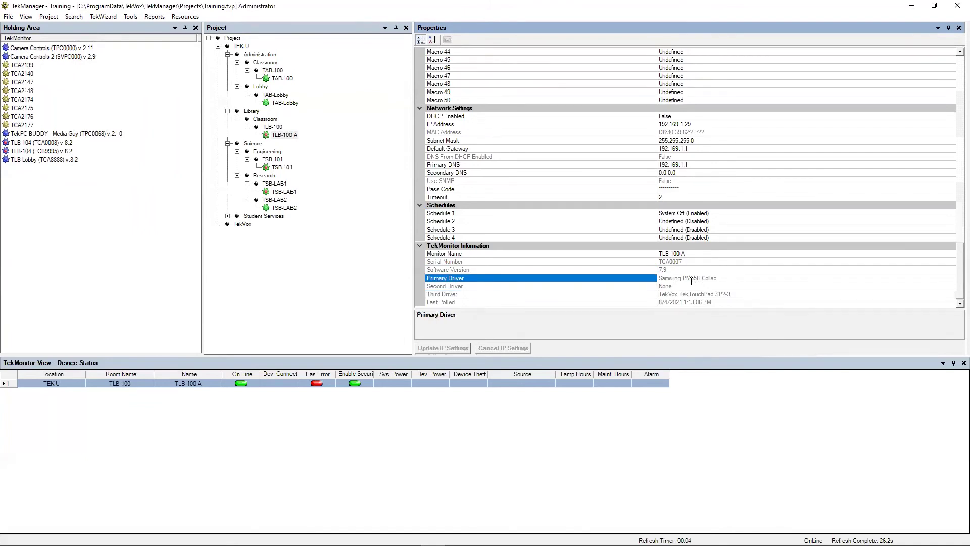
pyautogui.click(688, 294)
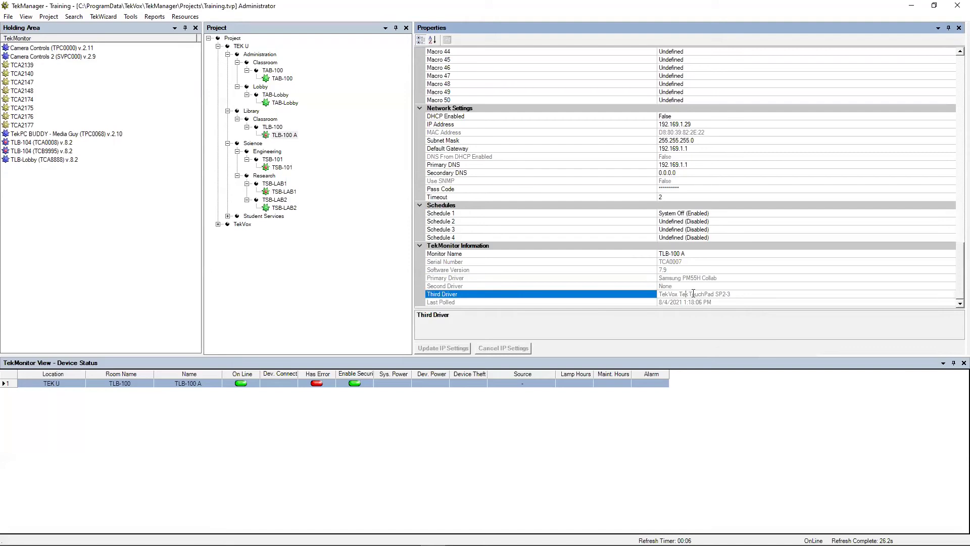
pyautogui.click(683, 302)
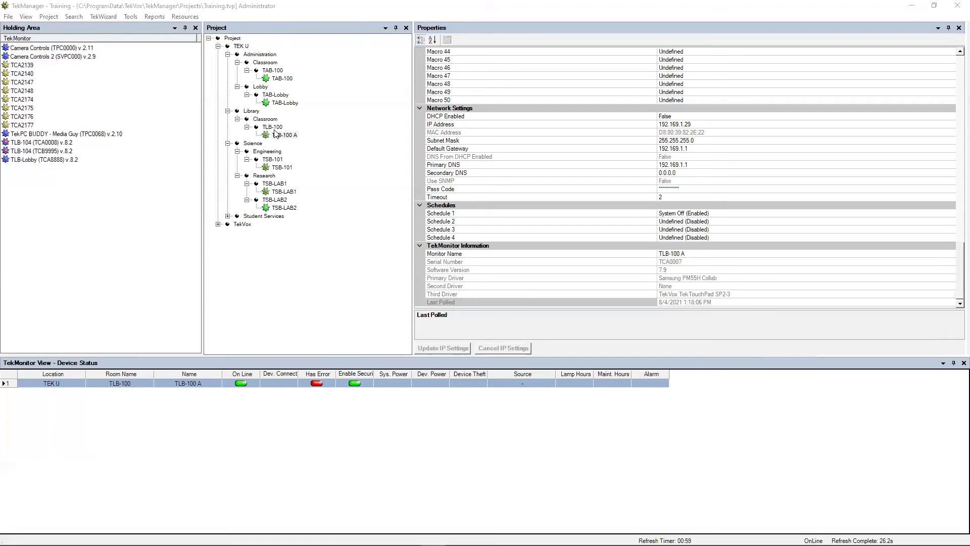
# Step: Try TLB-100 A's control window and actions menu, and acknowledge the monitor offline warning
pyautogui.doubleClick(273, 138)
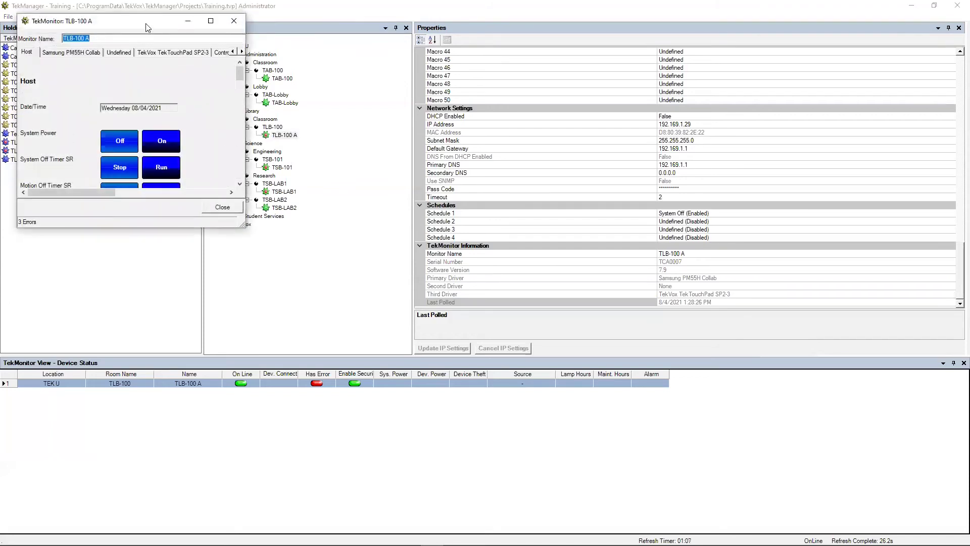
pyautogui.rightClick(286, 136)
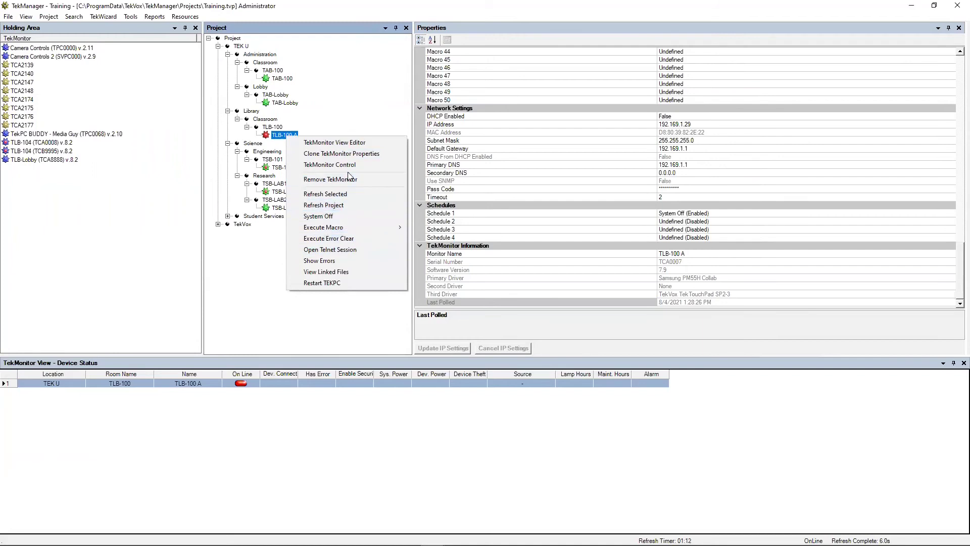
pyautogui.click(244, 258)
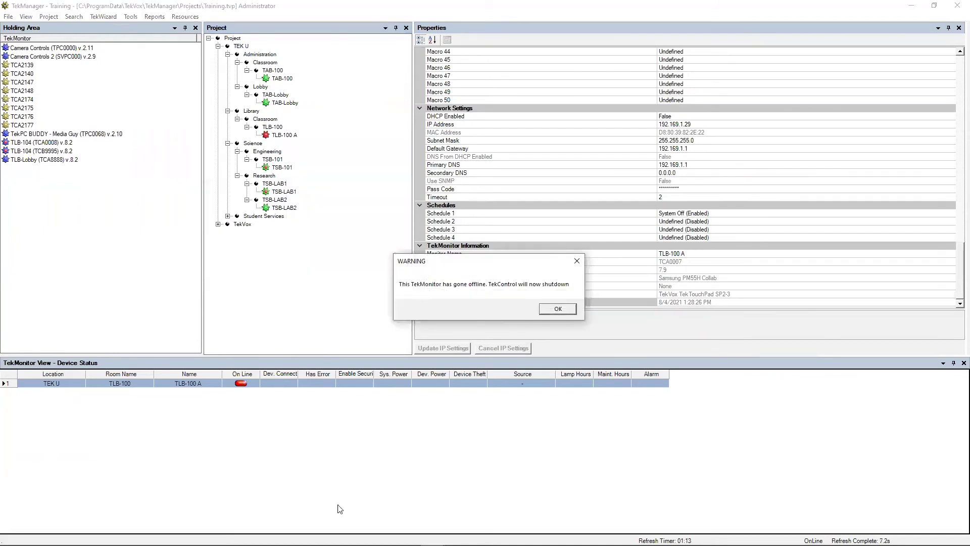
pyautogui.click(557, 309)
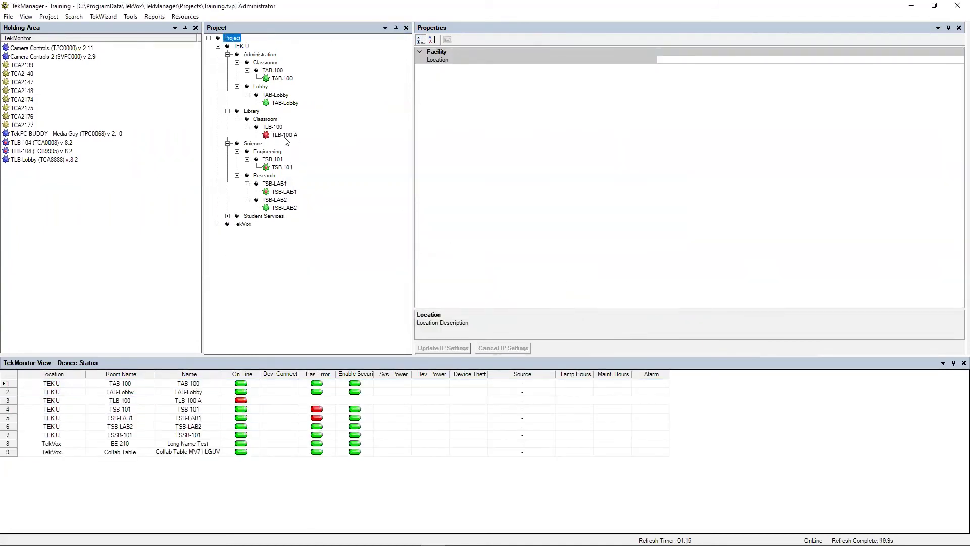
pyautogui.rightClick(286, 136)
pyautogui.click(248, 295)
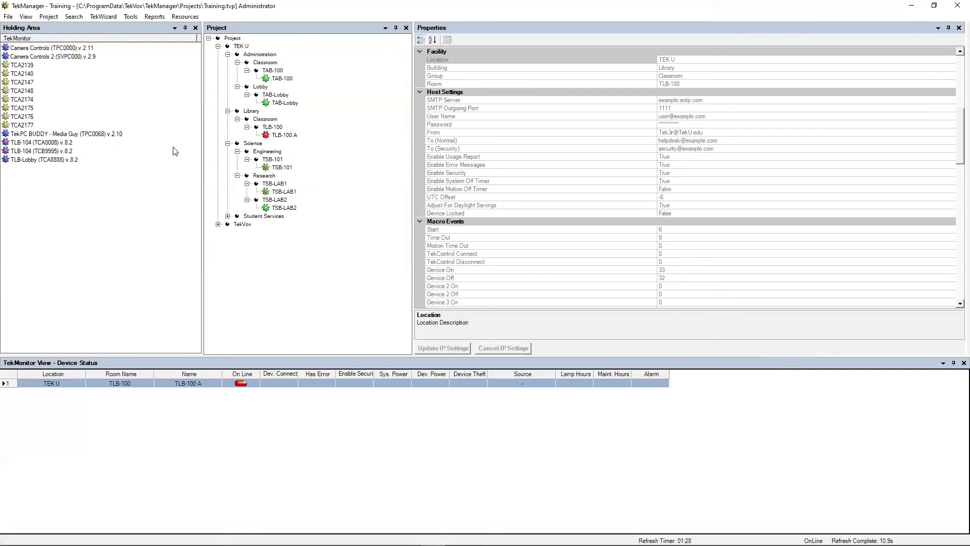
pyautogui.click(267, 137)
# Step: Bring up the TAB-Lobby TekMonitor window, move it off the project tree, and enlarge it
pyautogui.doubleClick(279, 103)
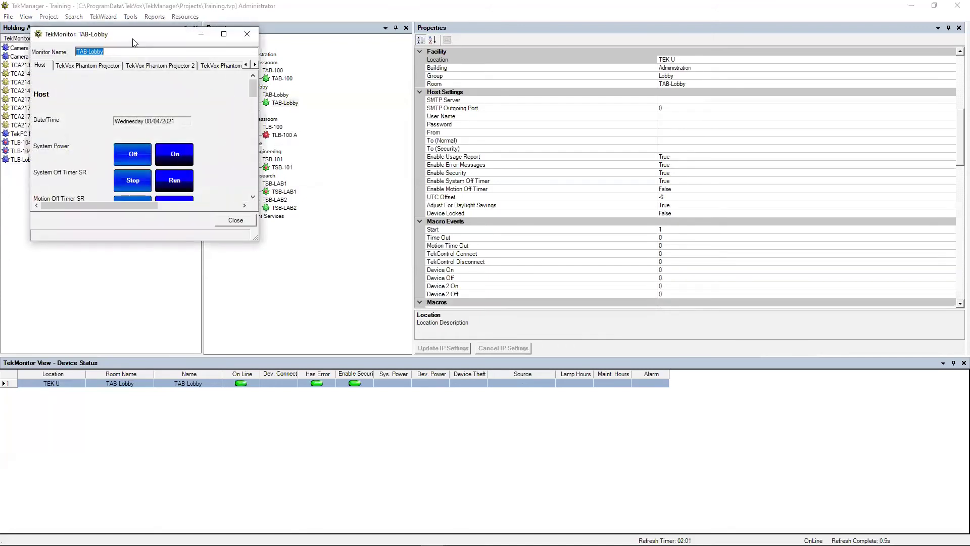
pyautogui.moveTo(141, 42); pyautogui.dragTo(353, 47)
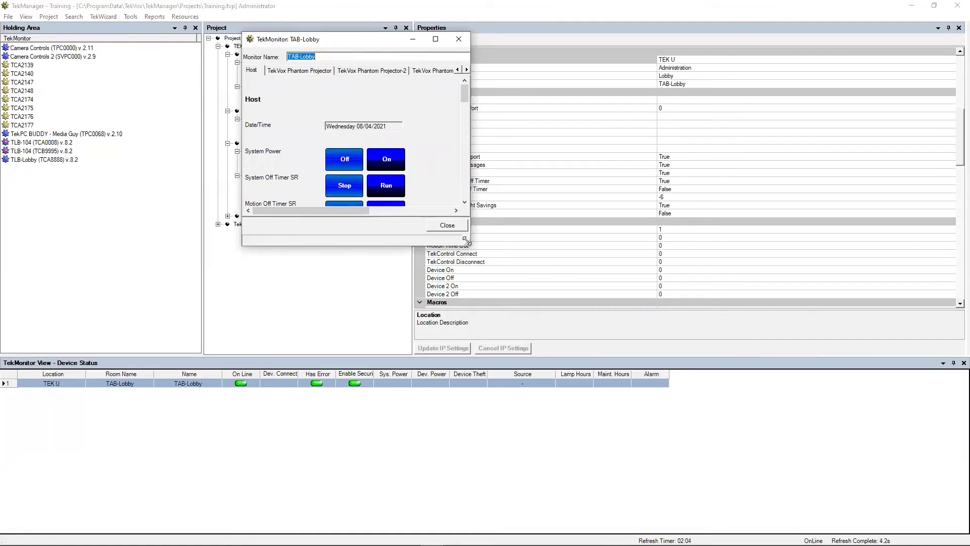
pyautogui.moveTo(466, 241); pyautogui.dragTo(830, 340)
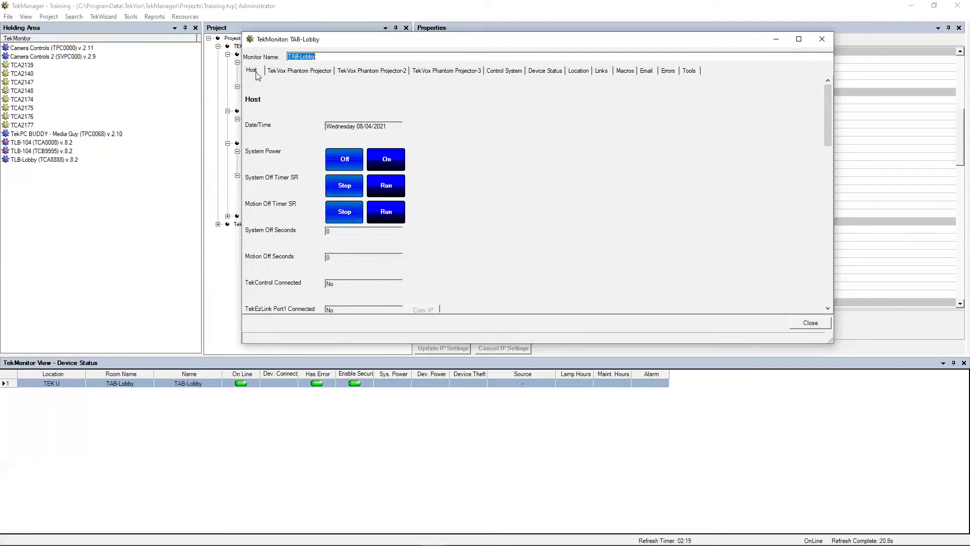
# Step: Scroll through the upper fields of the TAB-Lobby Host tab
pyautogui.moveTo(366, 126); pyautogui.dragTo(335, 130)
pyautogui.scroll(-1, 428, 132)
pyautogui.scroll(1, 427, 132)
pyautogui.scroll(-2, 410, 185)
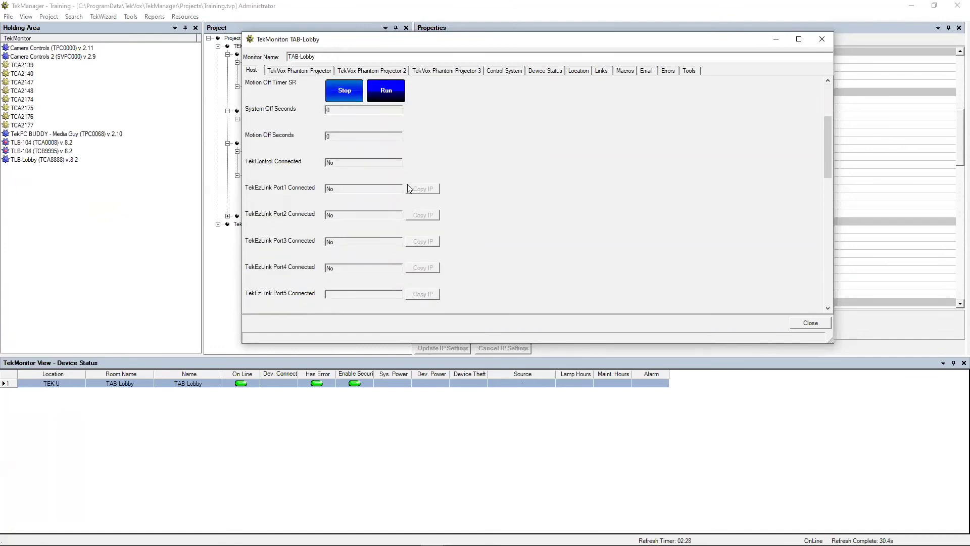
pyautogui.scroll(1, 344, 196)
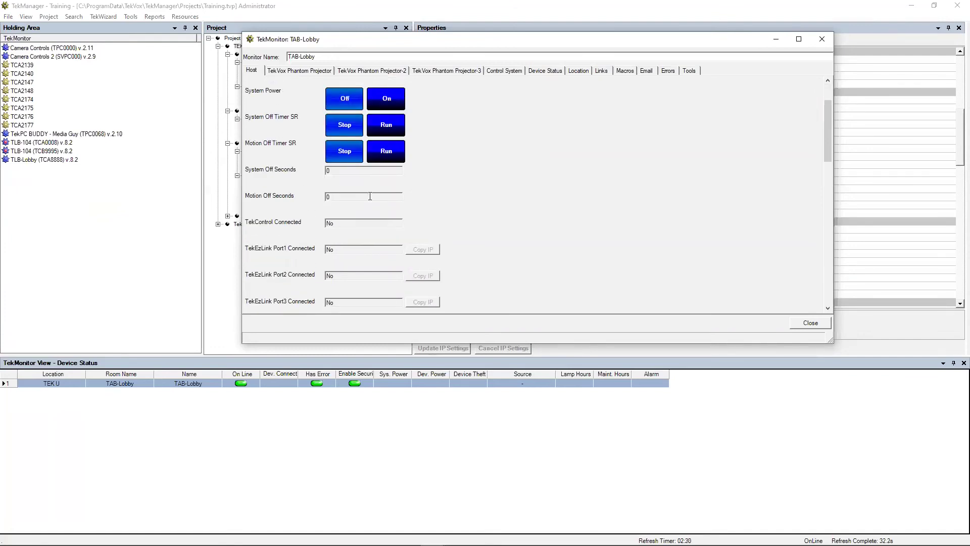
pyautogui.scroll(-2, 369, 195)
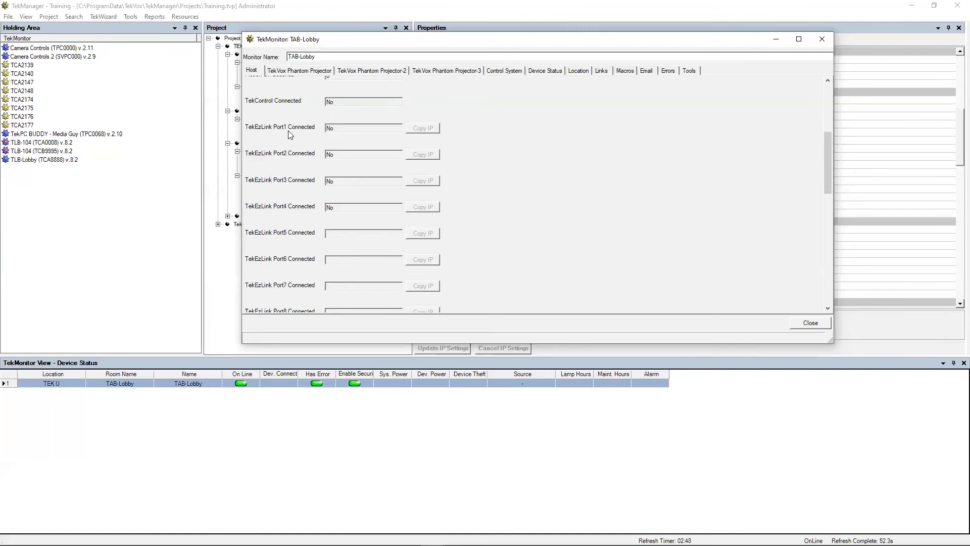
# Step: Select the TekEzLink Port1 status, then review down to Dev. Theft, Sec. LED and Output 5
pyautogui.moveTo(352, 130); pyautogui.dragTo(297, 136)
pyautogui.scroll(-4, 503, 121)
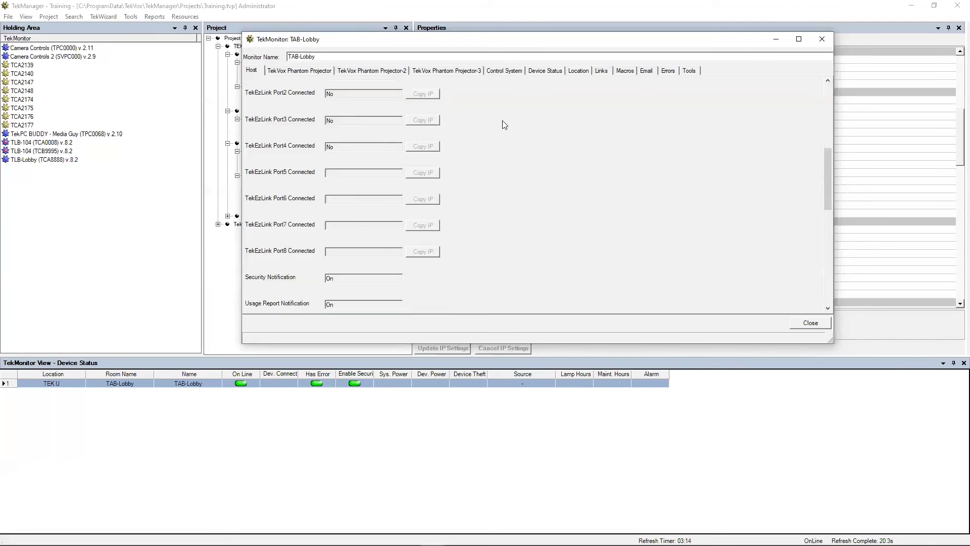
pyautogui.scroll(-2, 502, 122)
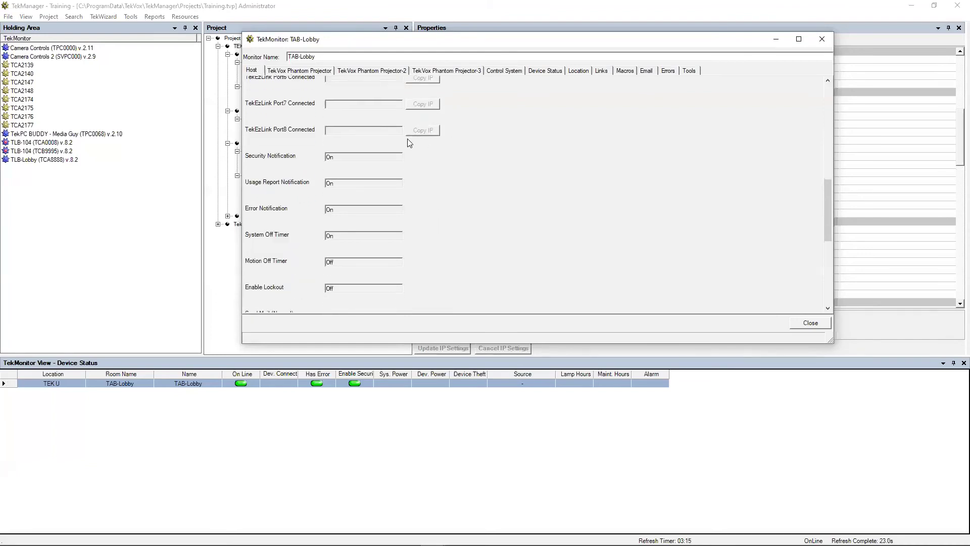
pyautogui.scroll(-2, 436, 166)
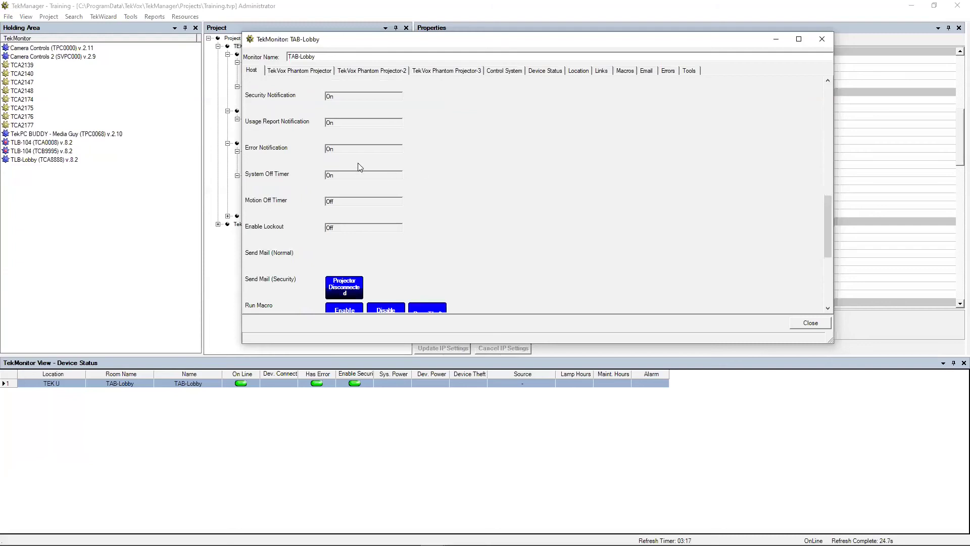
pyautogui.scroll(-6, 381, 191)
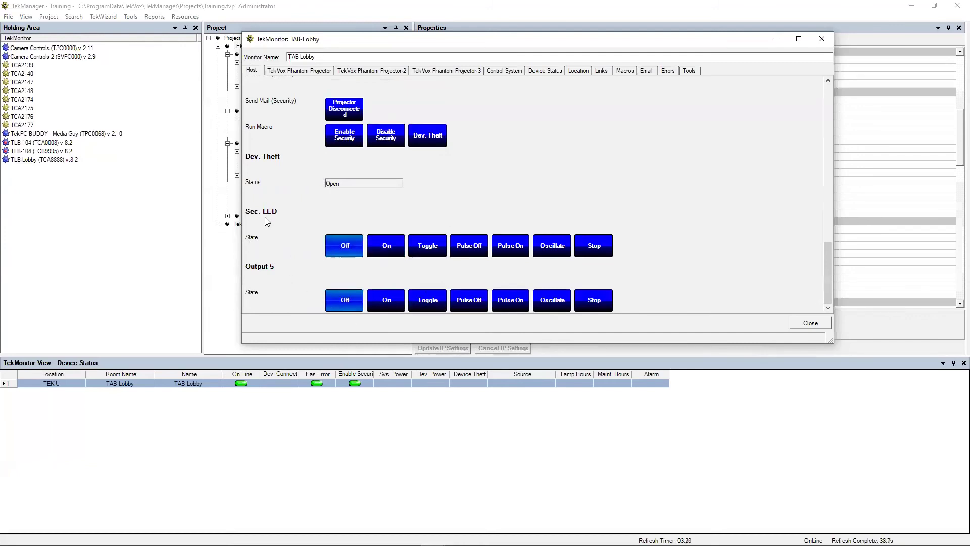
pyautogui.scroll(1, 265, 217)
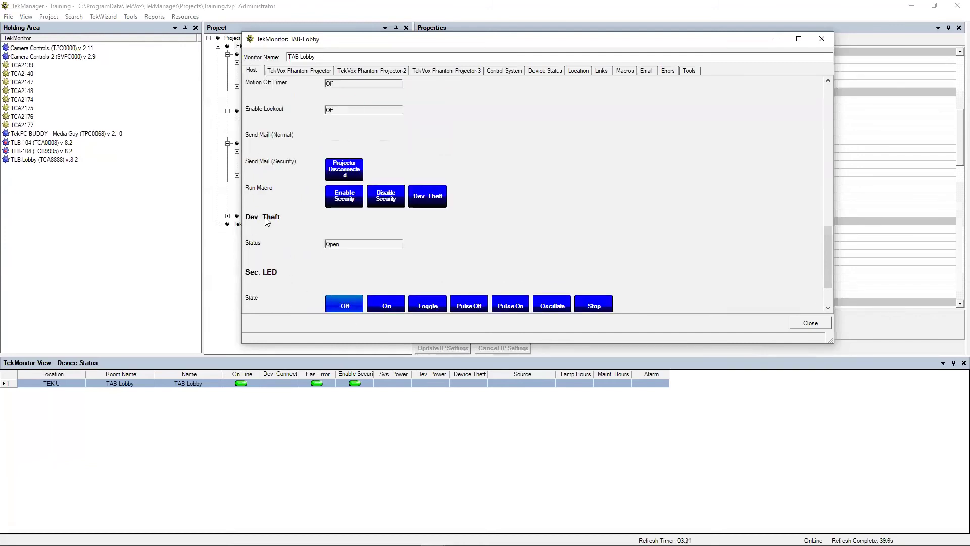
# Step: Review the TekVox Phantom Projector controls and switch its input to VGA 1
pyautogui.click(314, 72)
pyautogui.click(371, 70)
pyautogui.click(306, 73)
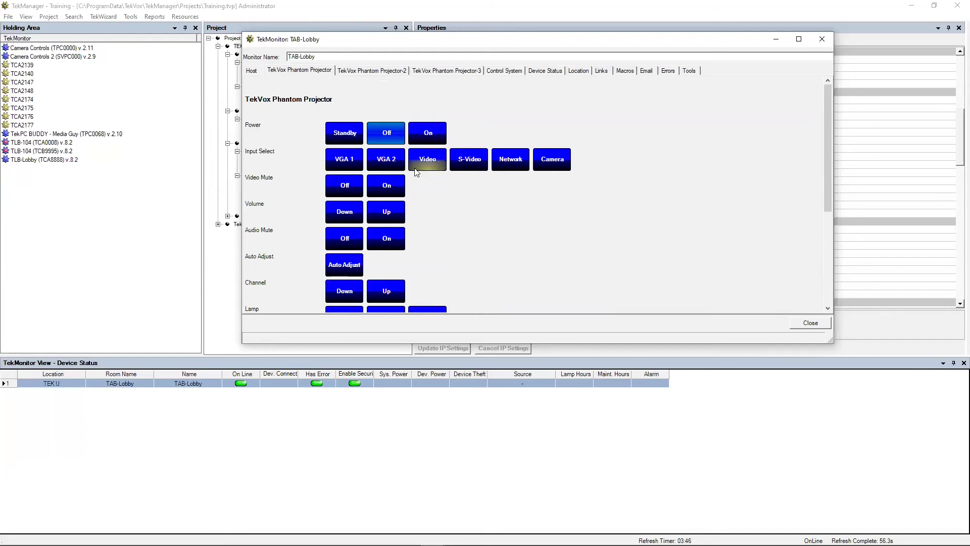
pyautogui.scroll(-1, 408, 202)
pyautogui.scroll(-2, 411, 205)
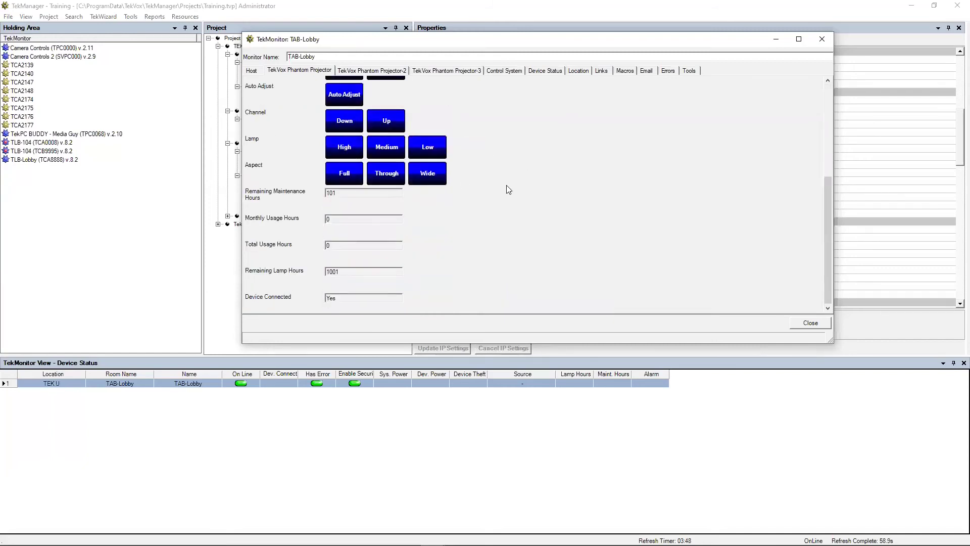
pyautogui.scroll(3, 507, 186)
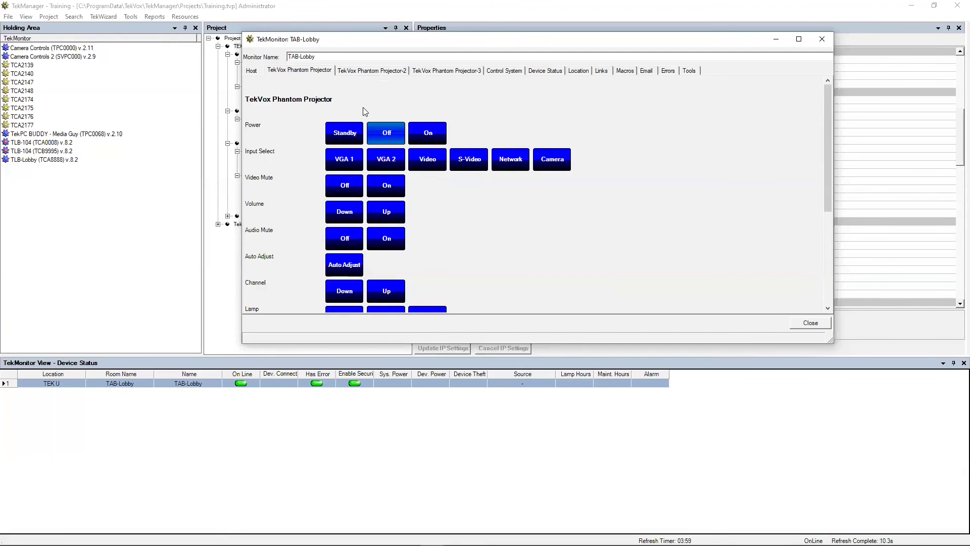
pyautogui.click(343, 160)
# Step: View the Projector-2, Projector-3 and Control System pages in turn
pyautogui.click(368, 71)
pyautogui.click(447, 70)
pyautogui.click(498, 71)
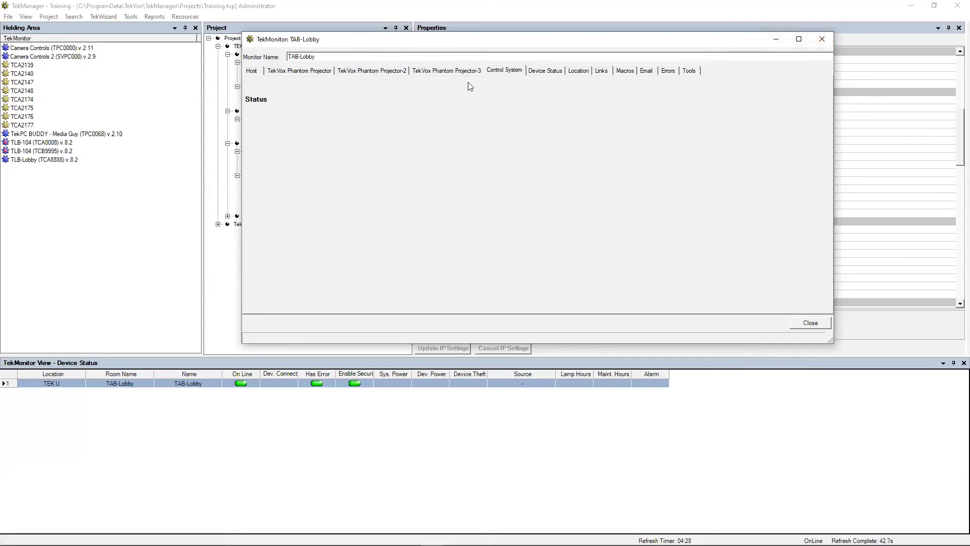
# Step: Show Device Status values for the Host and TekVox Phantom Projector ports
pyautogui.click(554, 71)
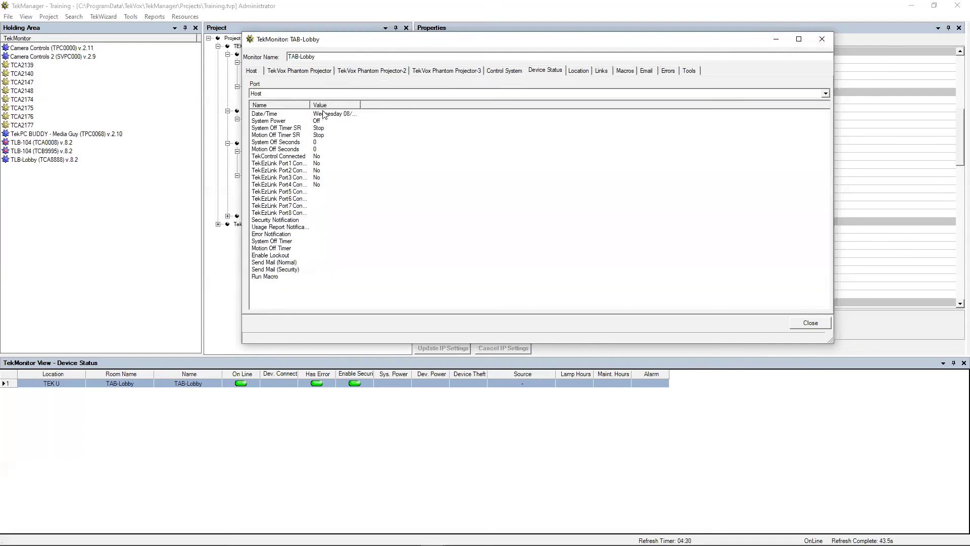
pyautogui.click(322, 94)
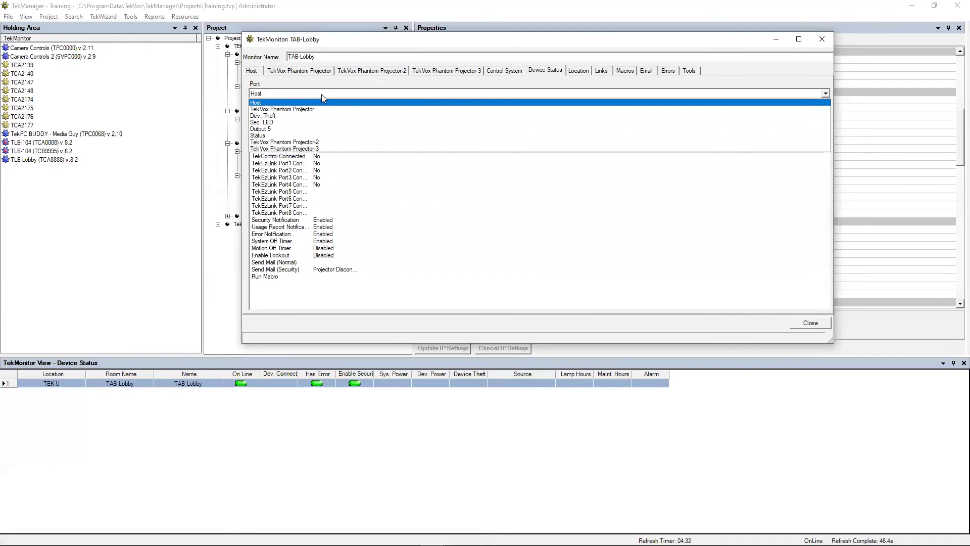
pyautogui.click(321, 94)
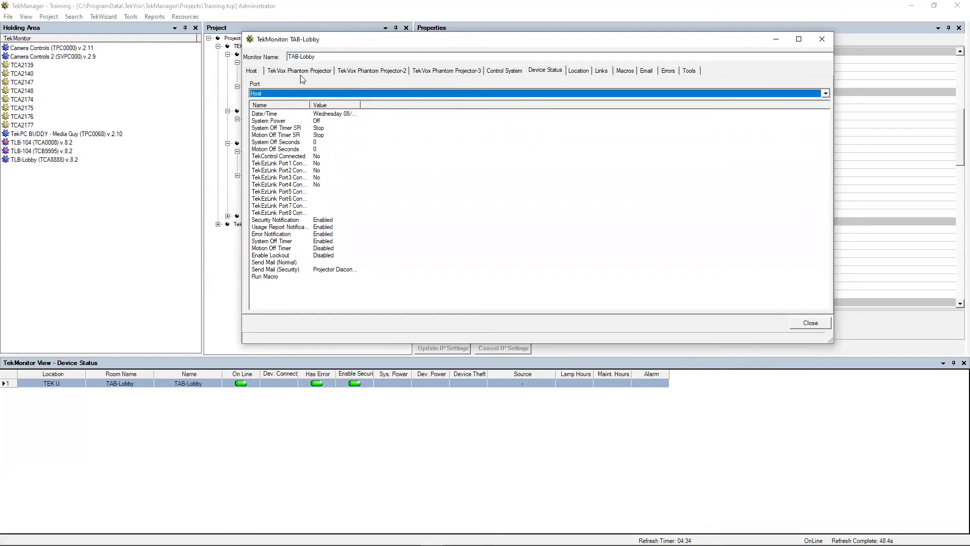
pyautogui.click(399, 93)
pyautogui.click(364, 110)
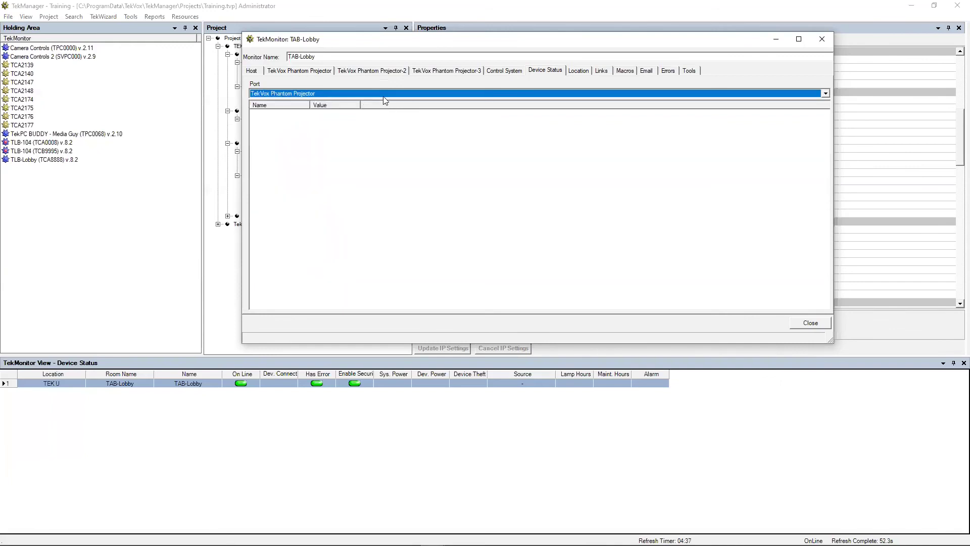
# Step: Check Dev. Theft and Projector-2 port status, then view the Location details
pyautogui.click(384, 94)
pyautogui.click(348, 116)
pyautogui.click(361, 96)
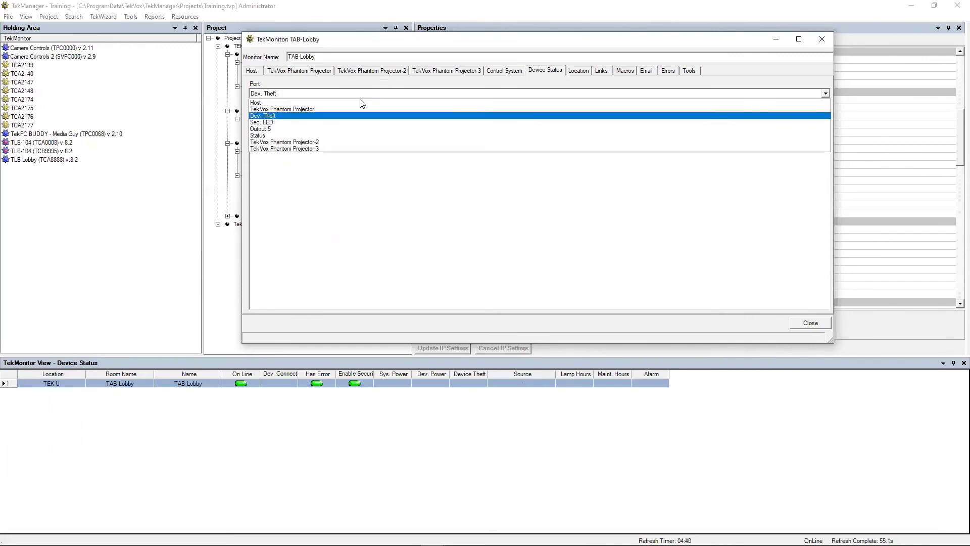
pyautogui.click(326, 143)
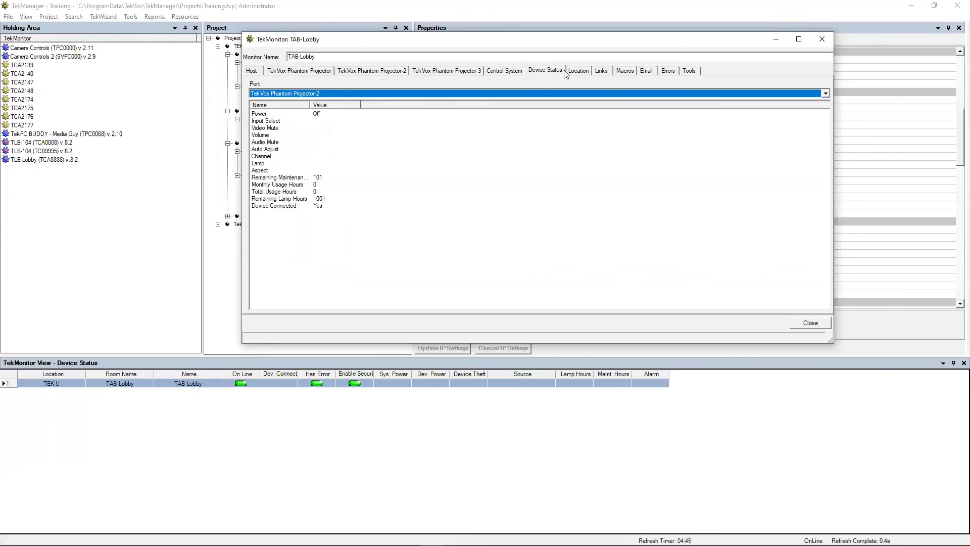
pyautogui.click(583, 72)
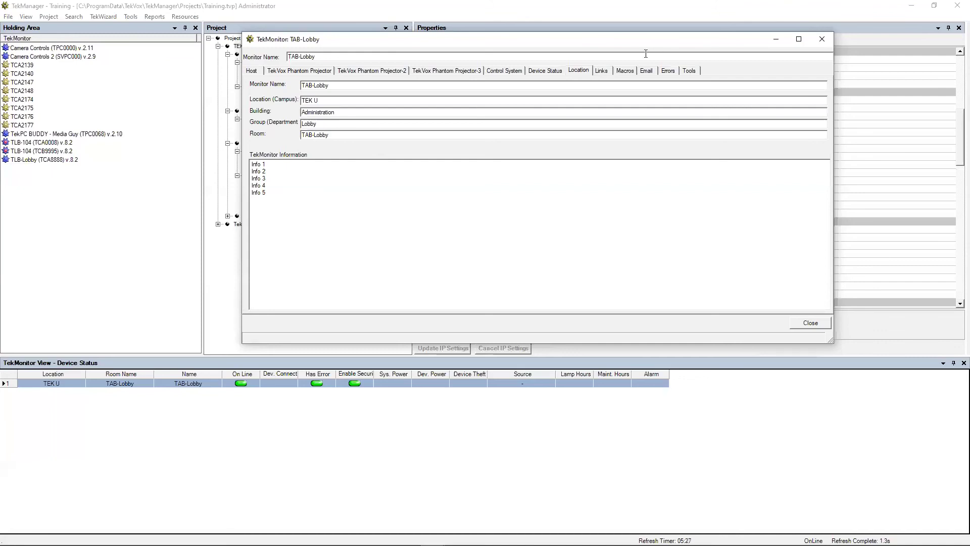
# Step: Link the TEK 1201-N Switcher User Manual 072017 PDF in TAB-Lobby's Links tab
pyautogui.click(606, 71)
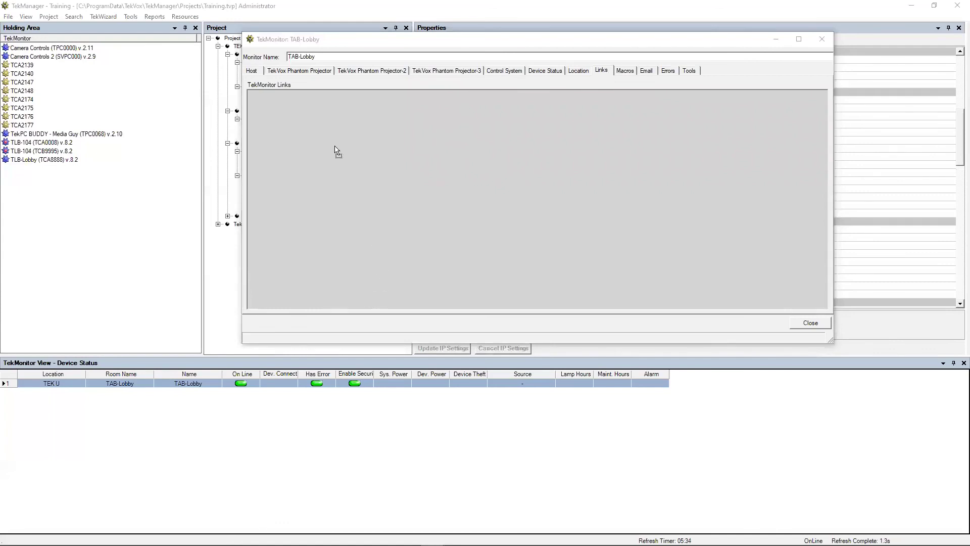
pyautogui.moveTo(315, 126); pyautogui.dragTo(315, 125)
pyautogui.click(290, 122)
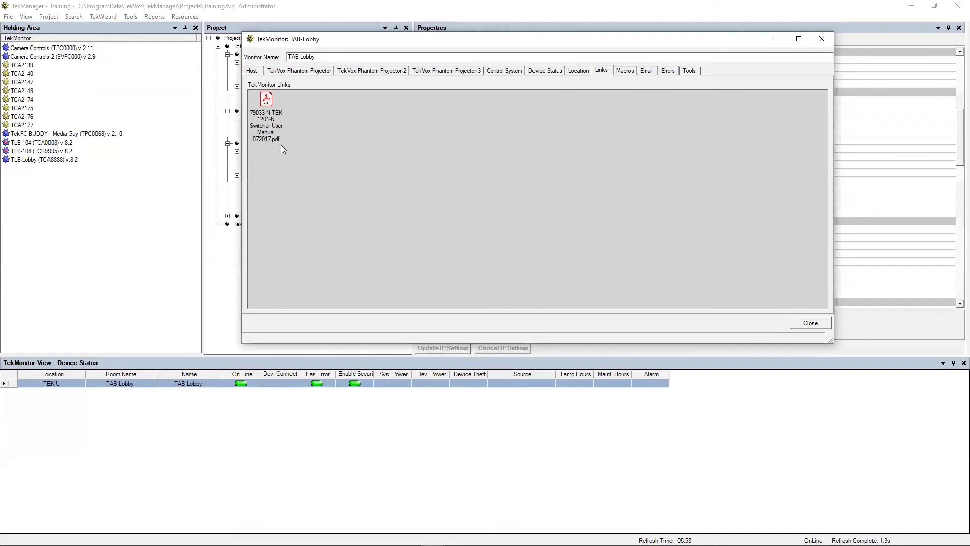
# Step: View TLB-Lobby's linked files, restore the TAB-Lobby monitor window, and show its Macros list
pyautogui.rightClick(44, 161)
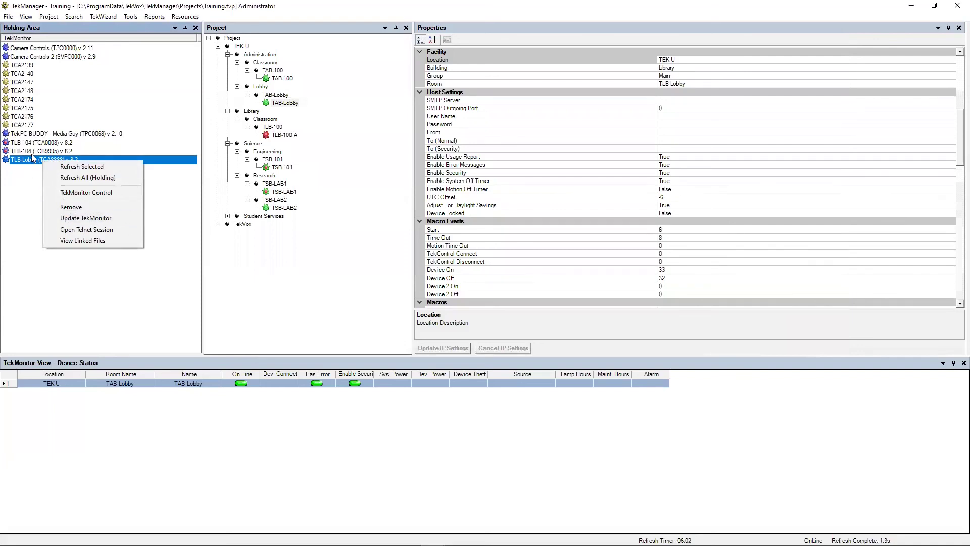
pyautogui.click(78, 241)
pyautogui.moveTo(413, 529)
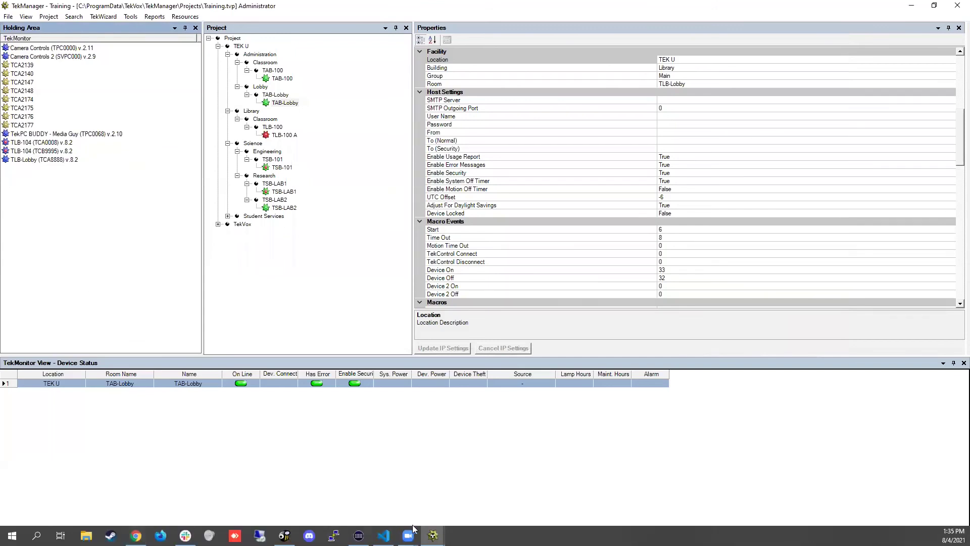
pyautogui.click(494, 491)
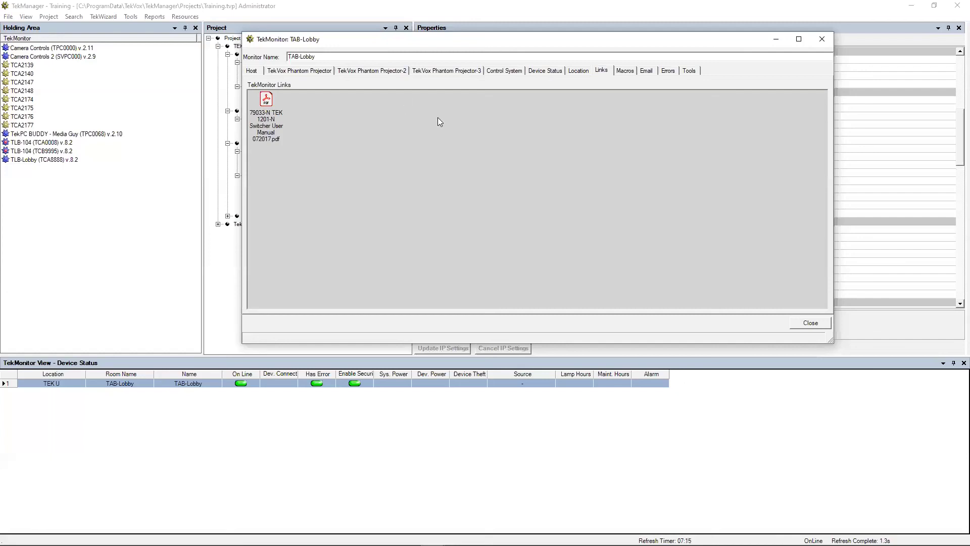
pyautogui.click(625, 71)
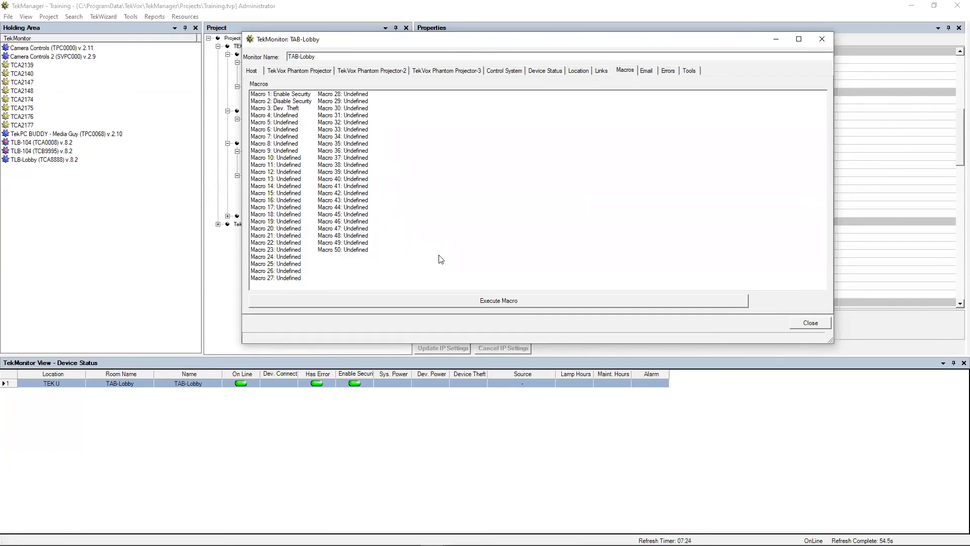
# Step: Pick Dev. Theft, review the 'Projector Disconnected!' email message, then check the empty Errors log
pyautogui.click(286, 110)
pyautogui.click(648, 74)
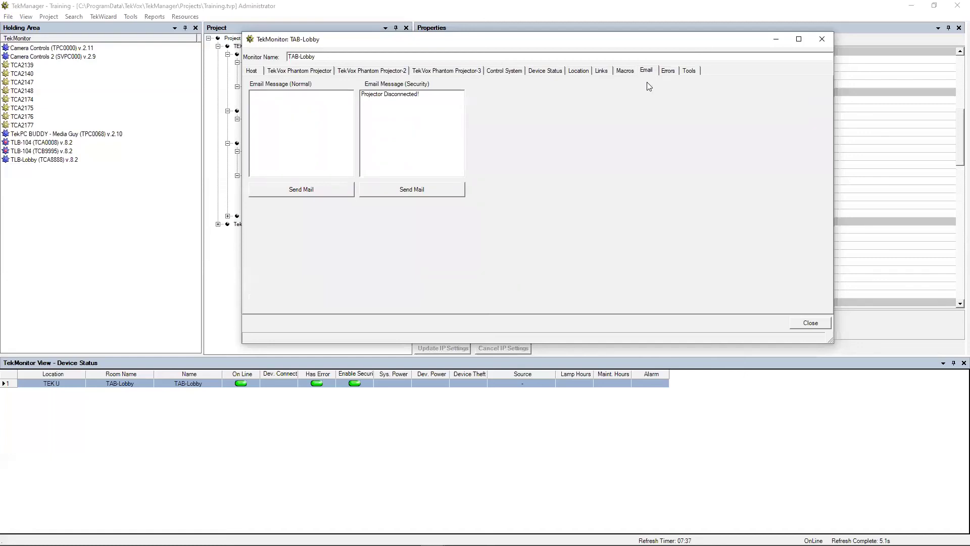
pyautogui.tripleClick(390, 95)
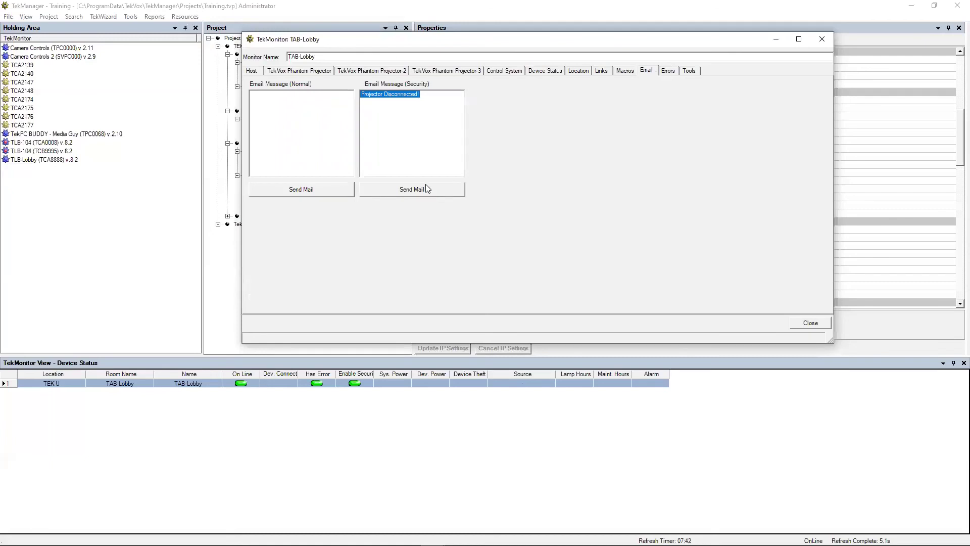
pyautogui.click(668, 72)
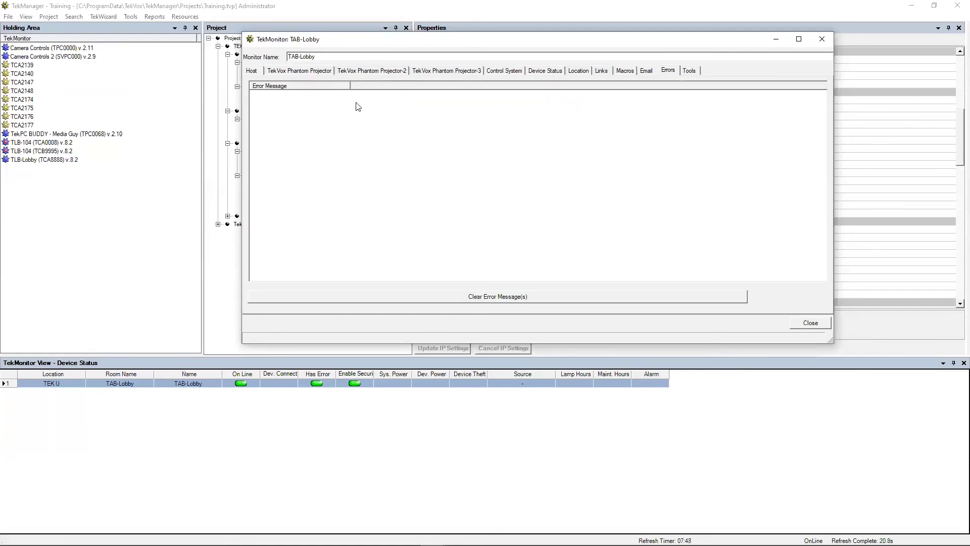
# Step: Check the Tools tab's date sync and reset tools, close TAB-Lobby's window, and show Resources
pyautogui.moveTo(480, 43); pyautogui.dragTo(463, 51)
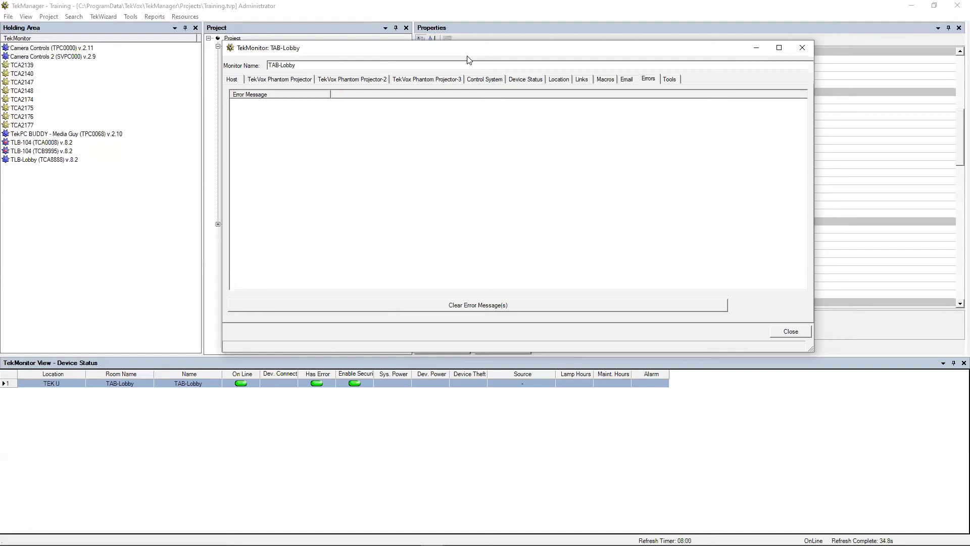
pyautogui.click(676, 80)
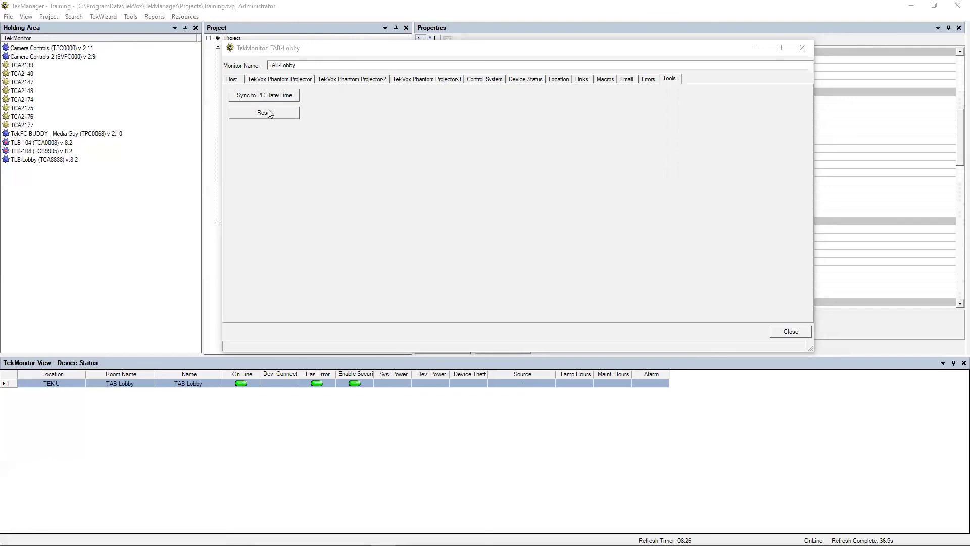
pyautogui.click(802, 48)
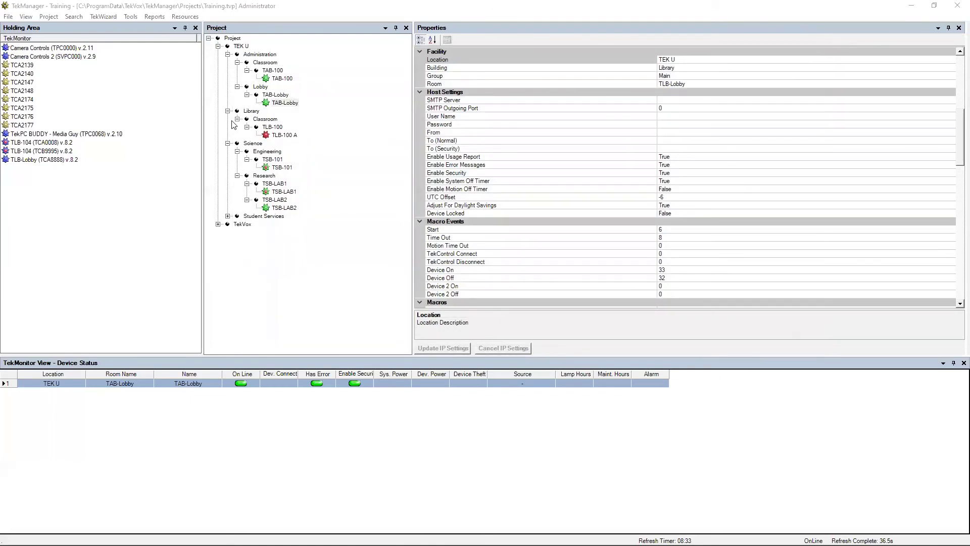
pyautogui.click(182, 17)
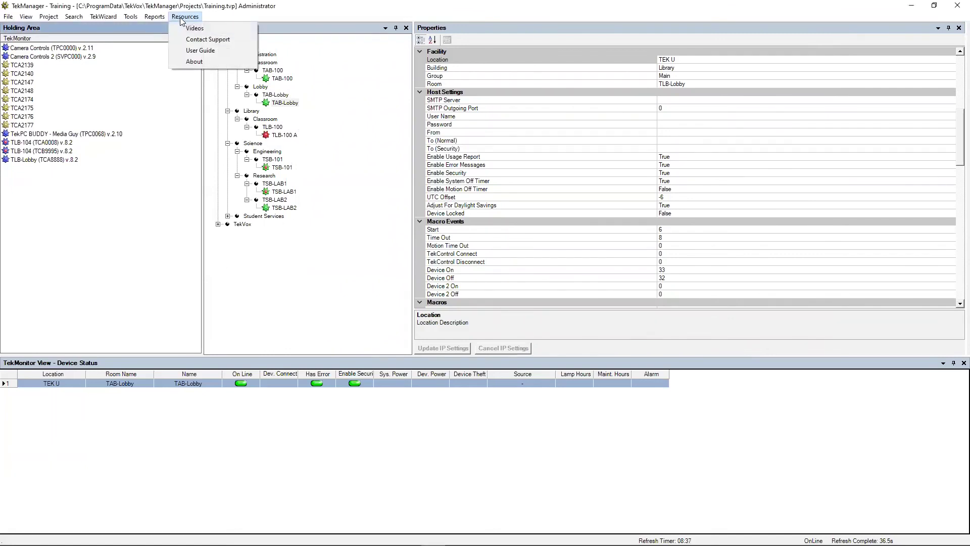